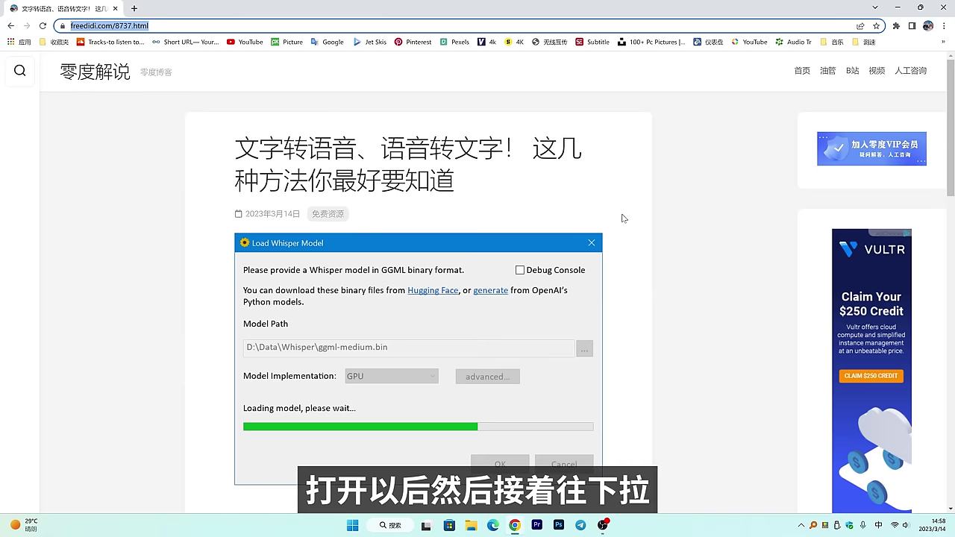
- Open the Whisper open-source project's release page from the blog post and download WhisperDesktop.zip
{"action": "left_click_drag", "start_coordinate": [242, 124], "coordinate": [328, 122]}
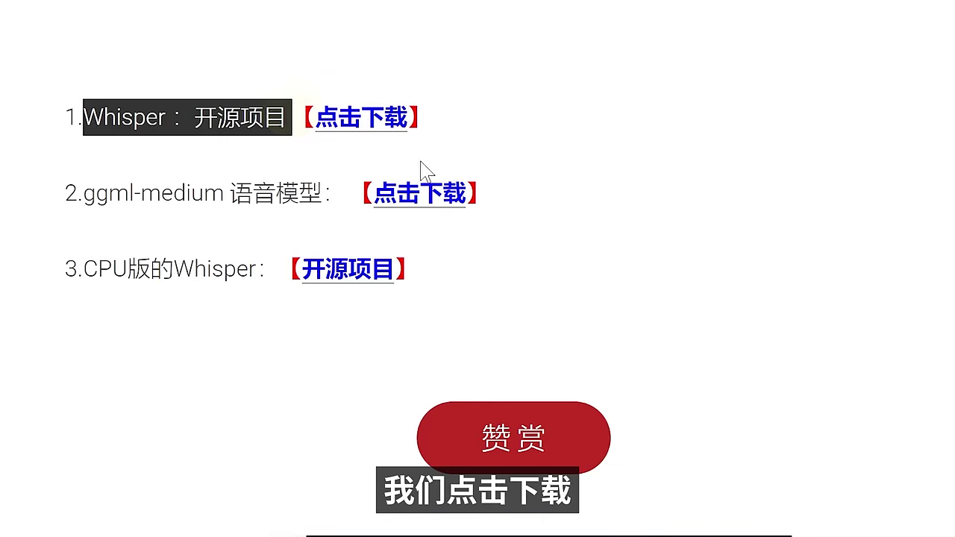
{"action": "left_click", "coordinate": [358, 127]}
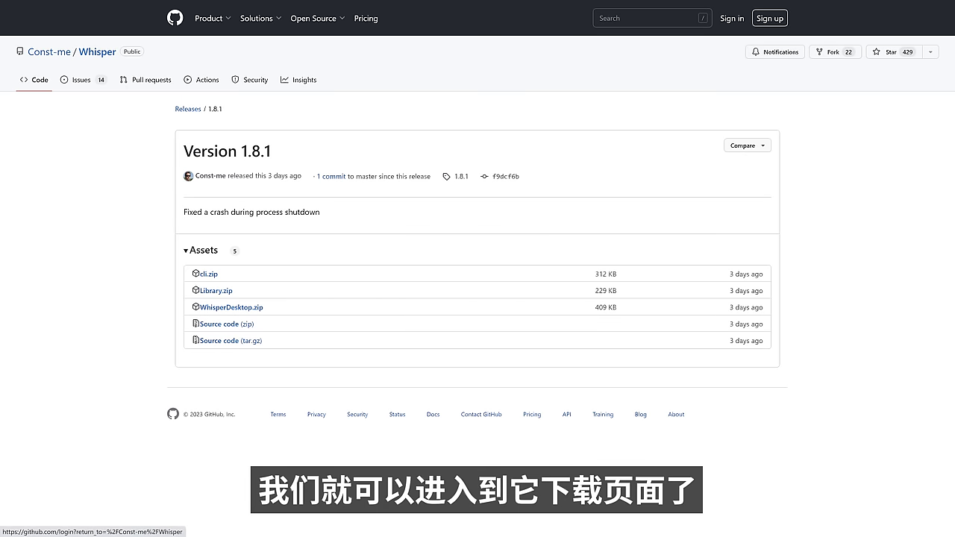
{"action": "left_click", "coordinate": [221, 312]}
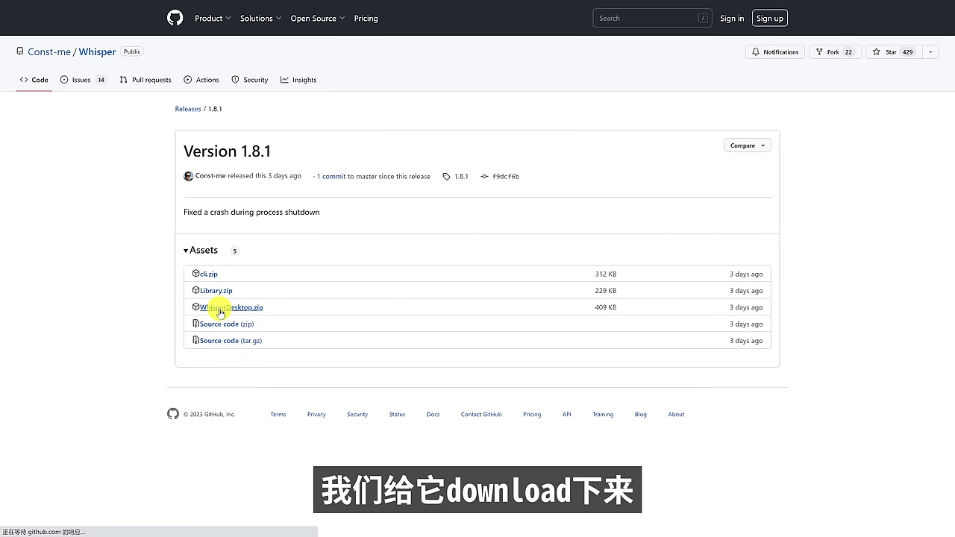
{"action": "left_click", "coordinate": [562, 251]}
{"action": "left_click", "coordinate": [713, 378]}
{"action": "left_click", "coordinate": [475, 303]}
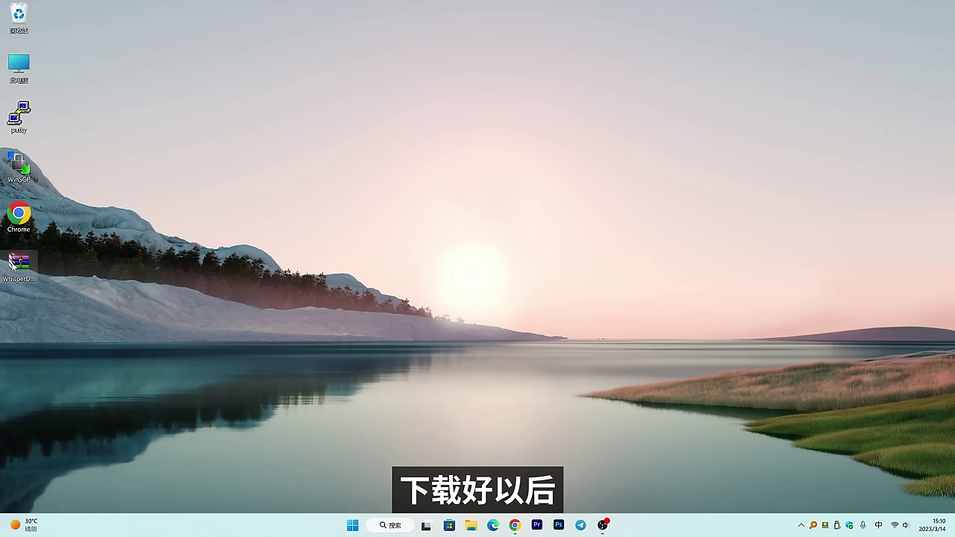
- Extract the downloaded WhisperDesktop archive on the desktop and move the archive to the recycle bin
{"action": "left_click_drag", "start_coordinate": [19, 262], "coordinate": [505, 66]}
{"action": "right_click", "coordinate": [509, 66]}
{"action": "left_click", "coordinate": [579, 139]}
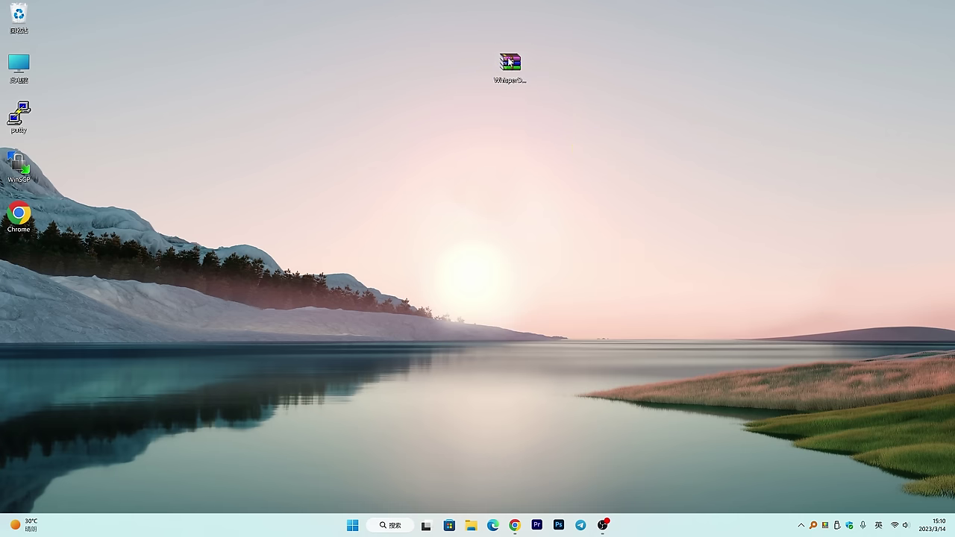
{"action": "left_click_drag", "start_coordinate": [510, 64], "coordinate": [18, 20]}
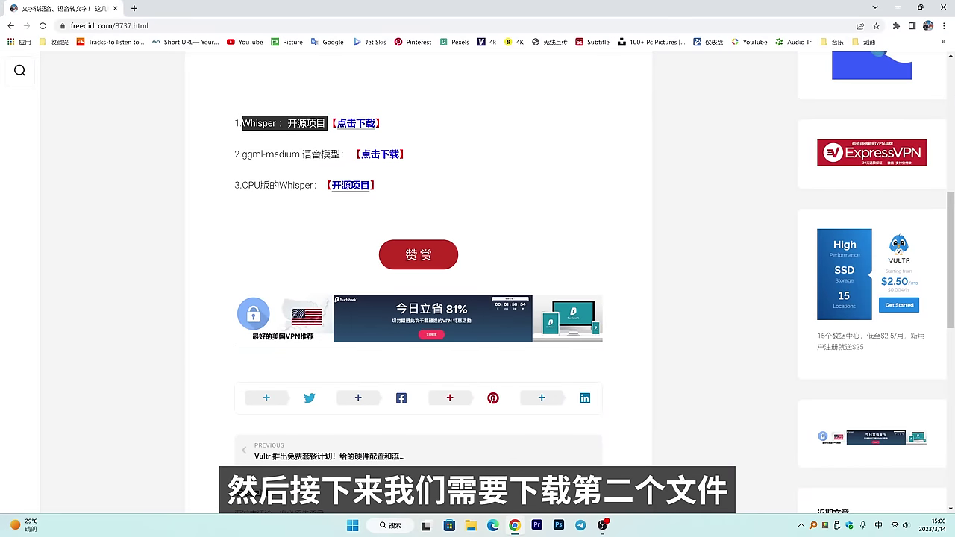
- Open the ggml-medium speech model's Hugging Face page from the blog post and translate the page into Chinese
{"action": "left_click_drag", "start_coordinate": [242, 154], "coordinate": [300, 154]}
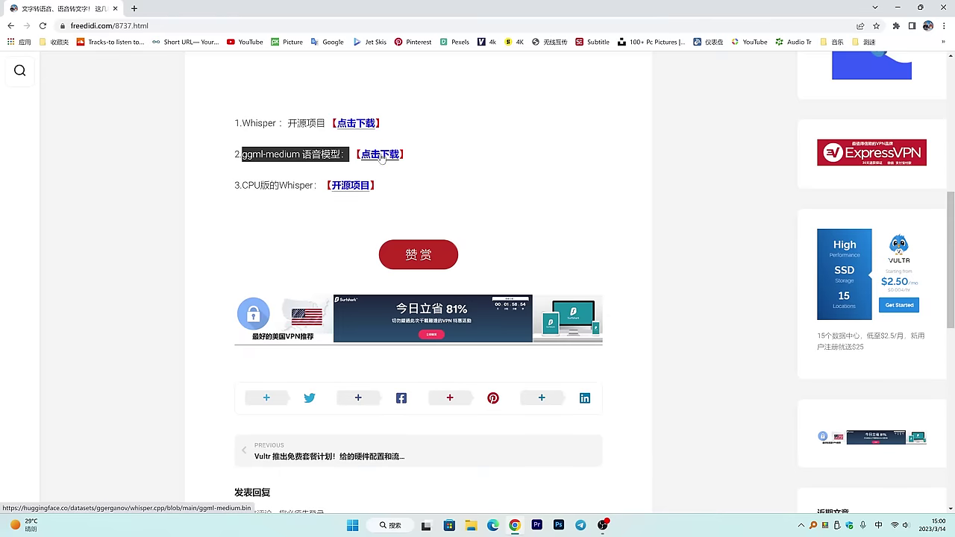
{"action": "left_click", "coordinate": [380, 154]}
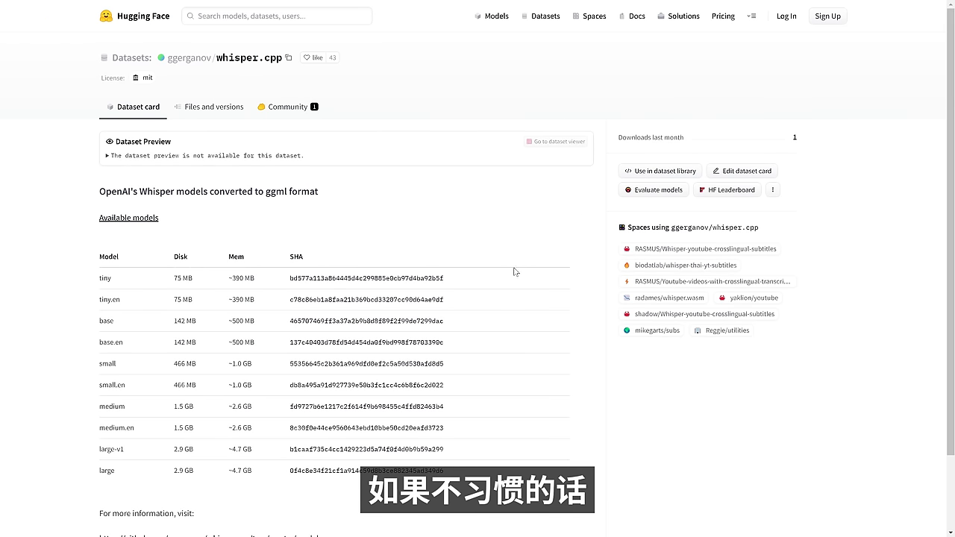
{"action": "right_click", "coordinate": [438, 135]}
{"action": "left_click", "coordinate": [482, 288]}
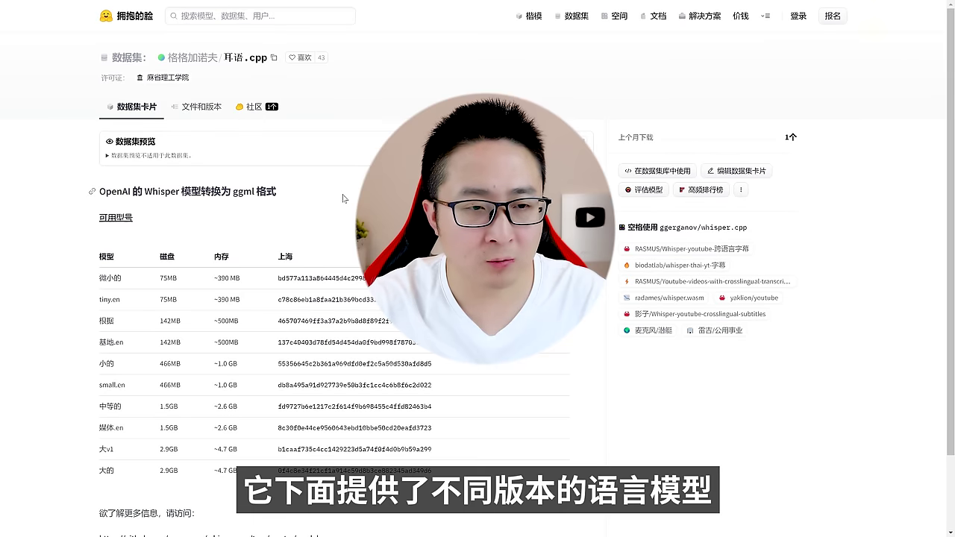
- Compare the disk size and memory requirements of the tiny, base, small, medium and large models in the table
{"action": "scroll", "coordinate": [338, 203], "scroll_direction": "down", "scroll_amount": 2}
{"action": "double_click", "coordinate": [111, 191]}
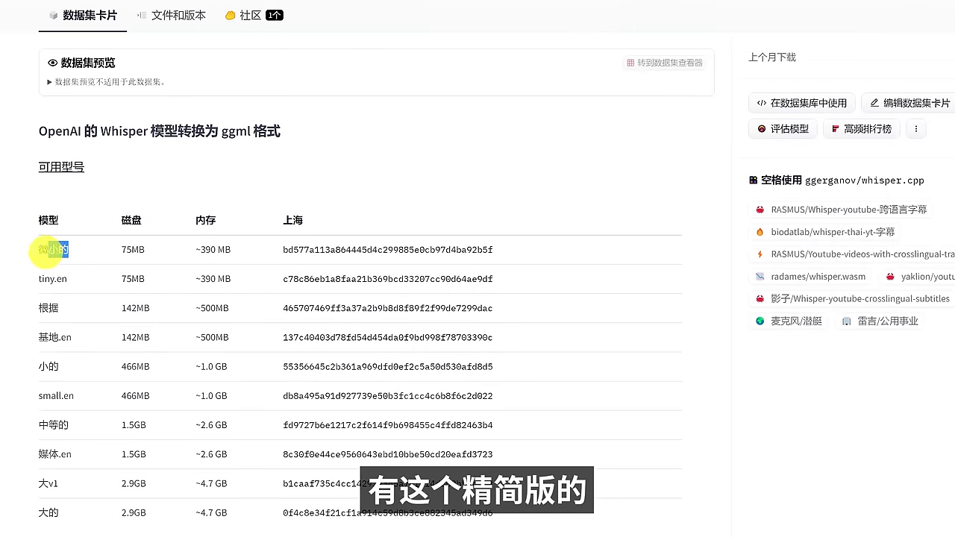
{"action": "double_click", "coordinate": [131, 249]}
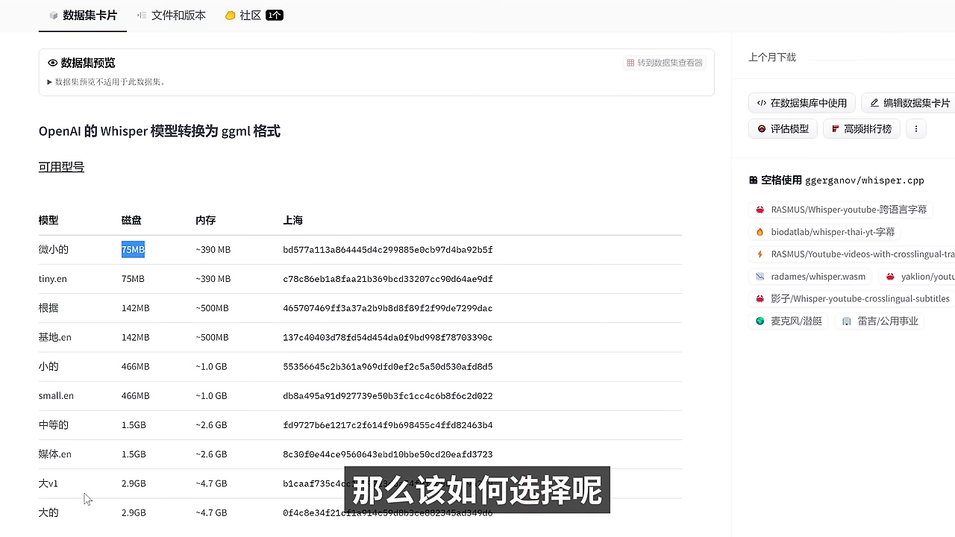
{"action": "left_click_drag", "start_coordinate": [122, 249], "coordinate": [234, 493]}
{"action": "left_click", "coordinate": [231, 489]}
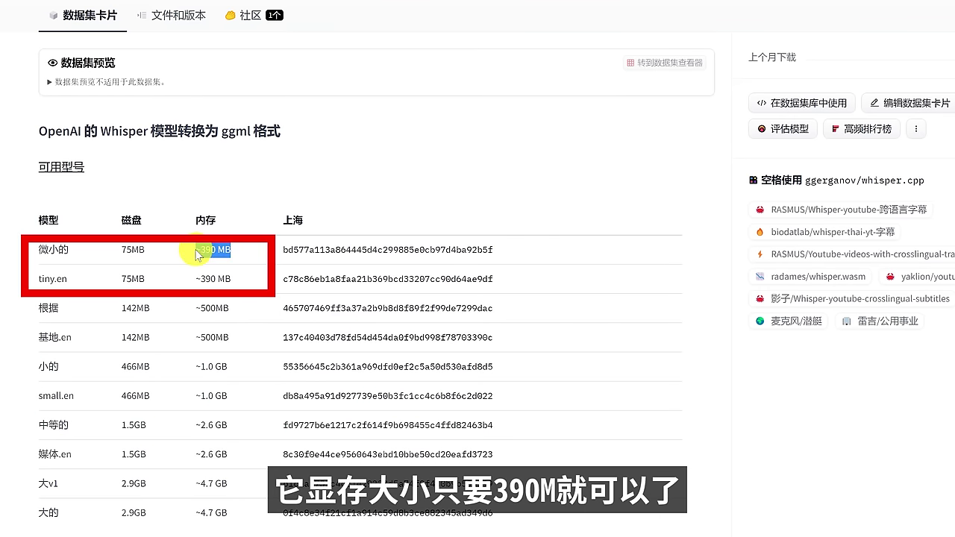
{"action": "left_click_drag", "start_coordinate": [201, 308], "coordinate": [225, 308]}
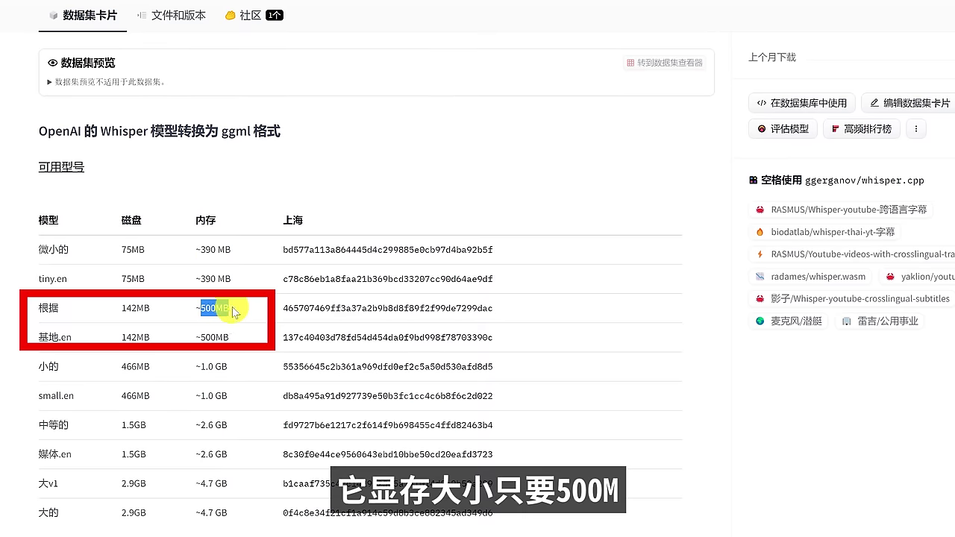
{"action": "left_click_drag", "start_coordinate": [229, 366], "coordinate": [195, 366]}
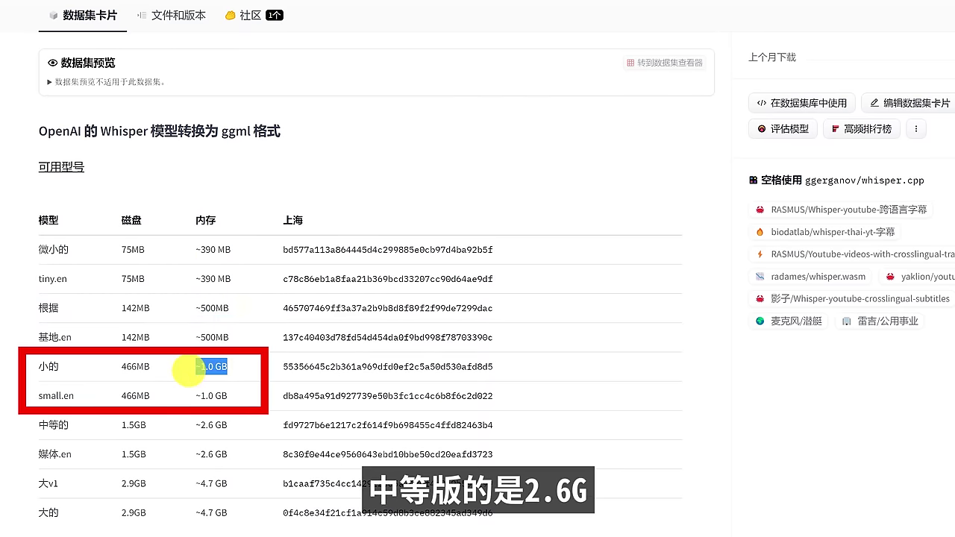
{"action": "left_click_drag", "start_coordinate": [232, 430], "coordinate": [200, 425]}
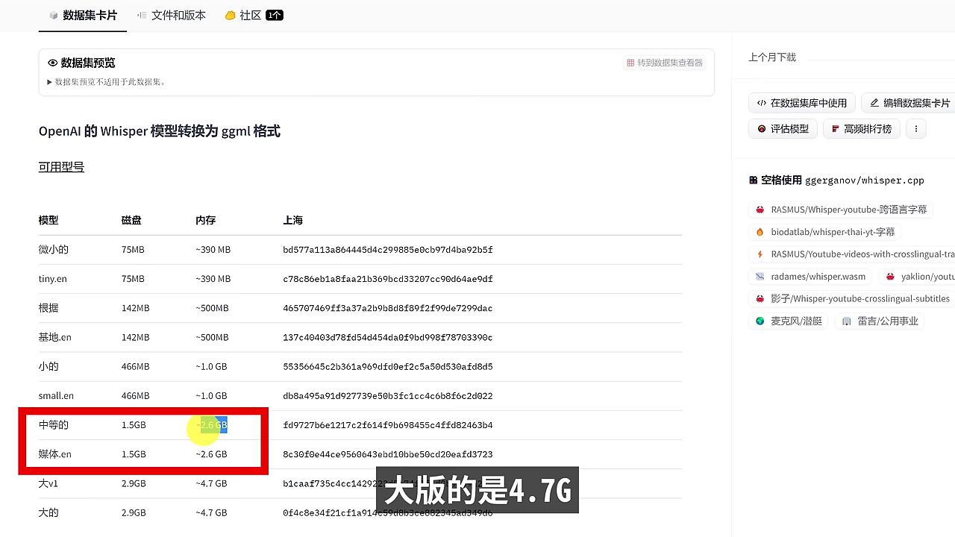
{"action": "left_click_drag", "start_coordinate": [239, 490], "coordinate": [200, 487]}
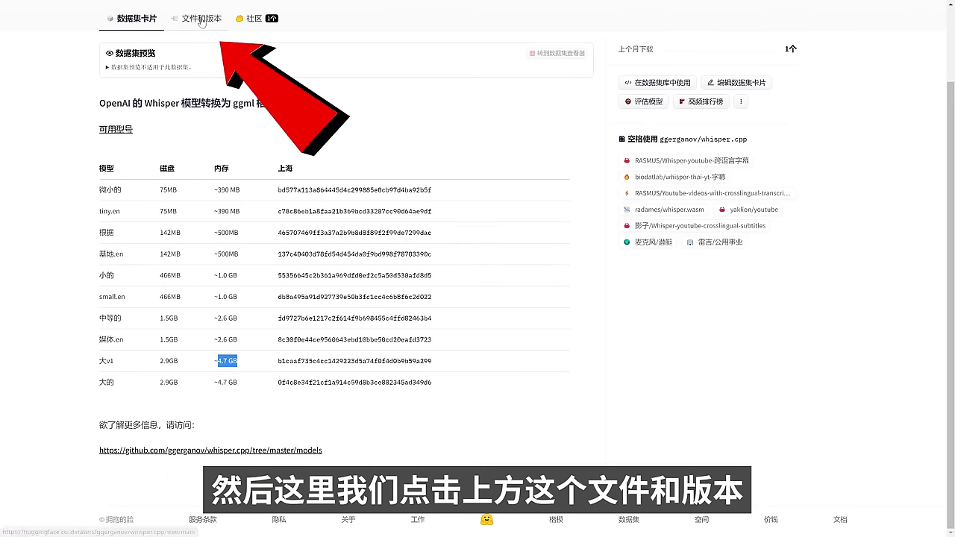
- Download ggml-large.bin from the dataset's file list and place the model file in a free area of the desktop
{"action": "left_click", "coordinate": [203, 17]}
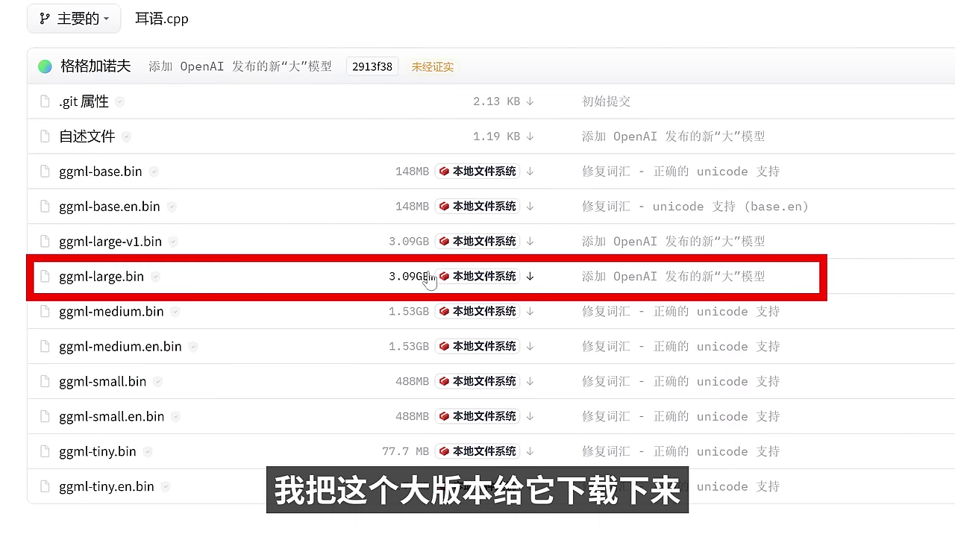
{"action": "left_click", "coordinate": [475, 282]}
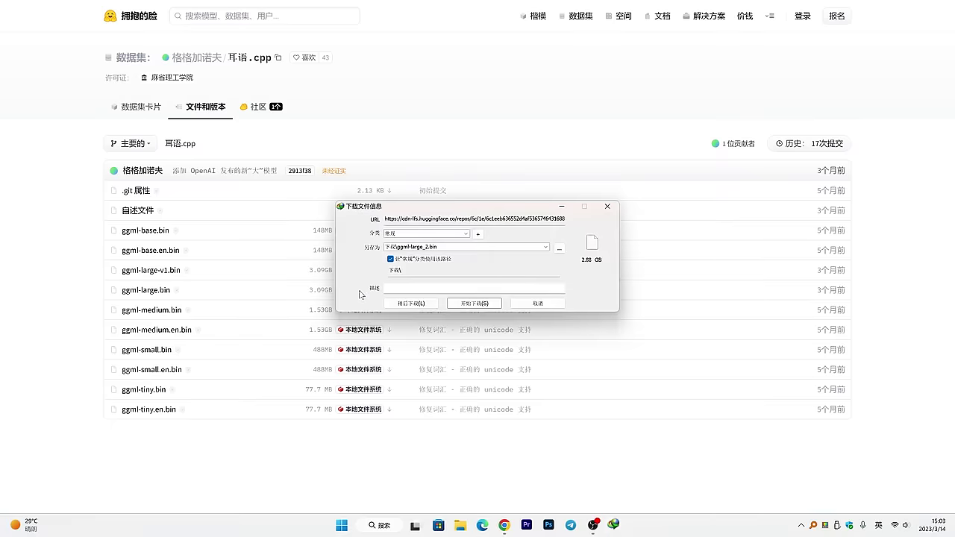
{"action": "left_click", "coordinate": [472, 308]}
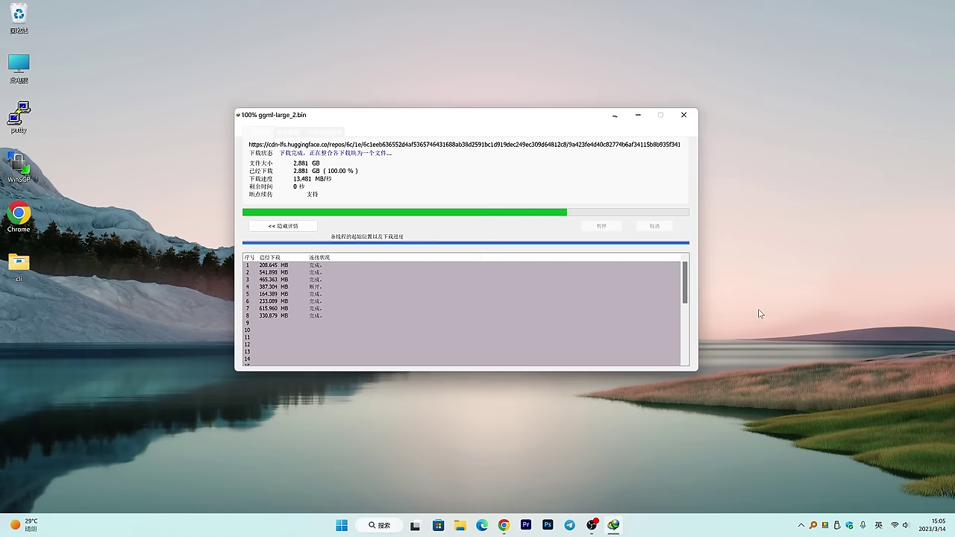
{"action": "left_click_drag", "start_coordinate": [18, 317], "coordinate": [533, 69]}
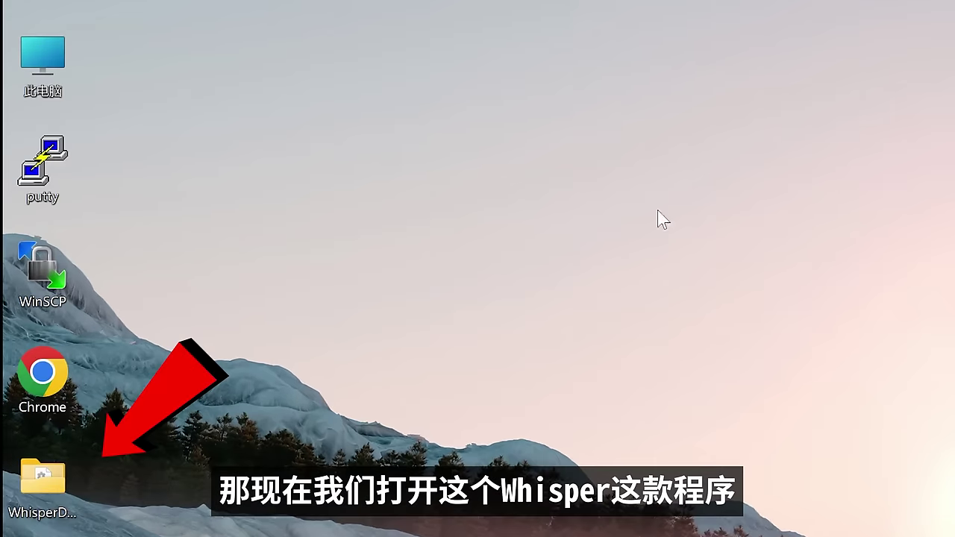
- Launch WhisperDesktop.exe from the WhisperDesktop folder and choose ggml-large.bin on the desktop as the model file
{"action": "double_click", "coordinate": [37, 474]}
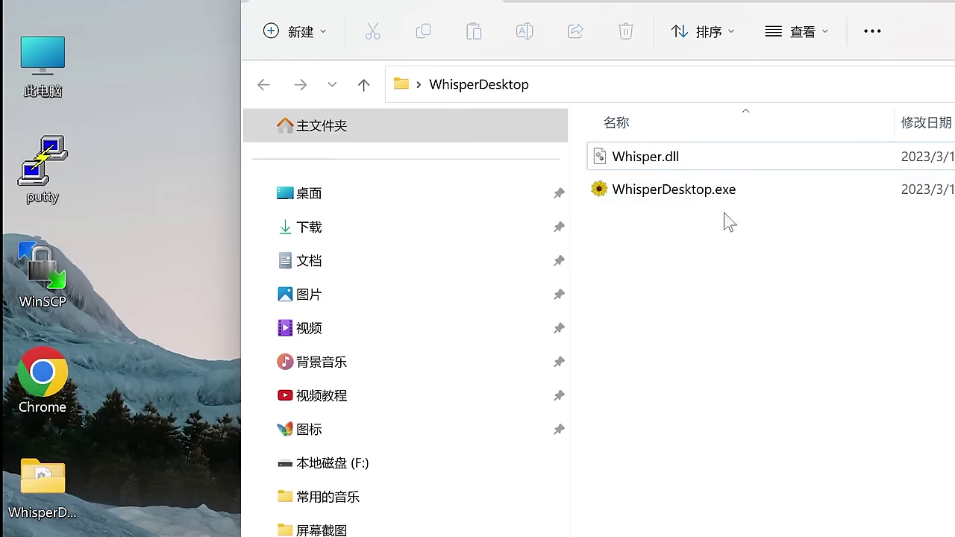
{"action": "double_click", "coordinate": [470, 231]}
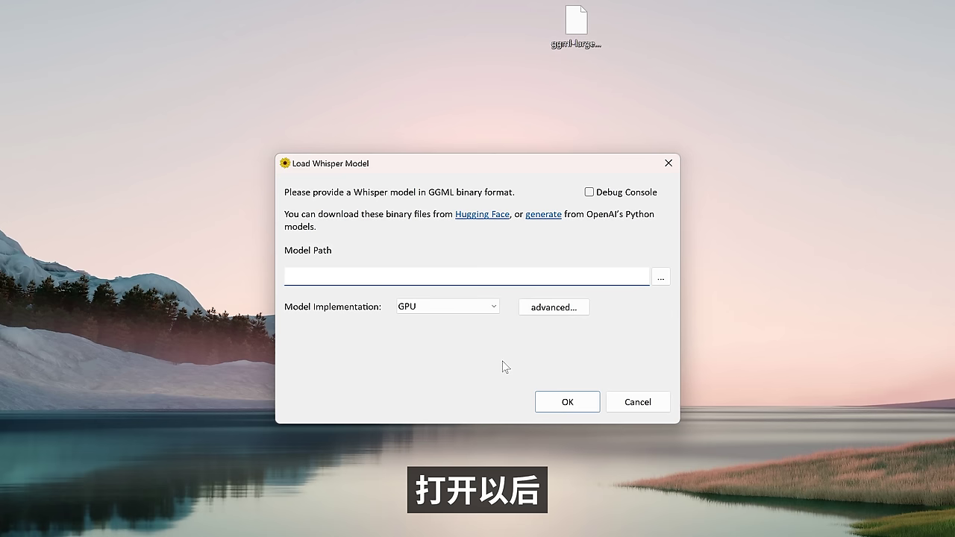
{"action": "left_click", "coordinate": [580, 28]}
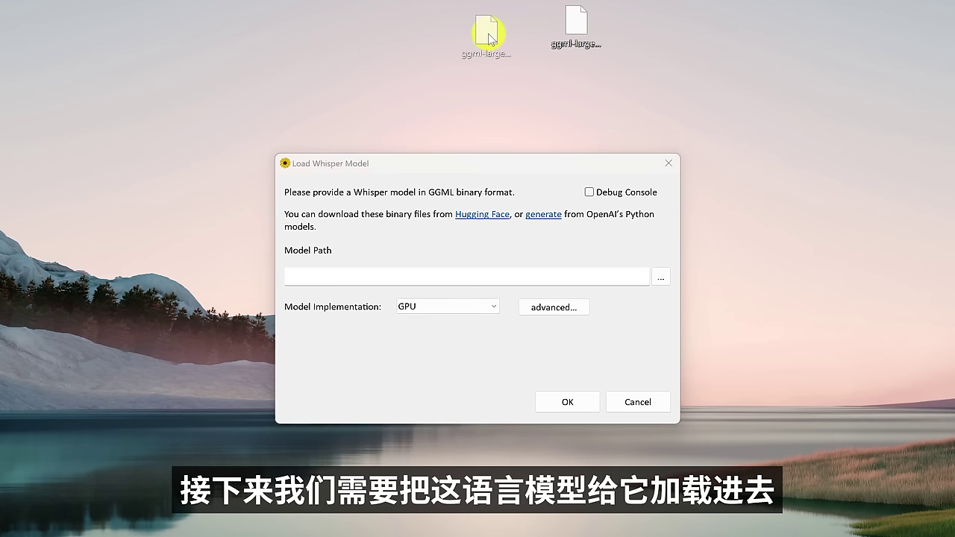
{"action": "left_click", "coordinate": [661, 278]}
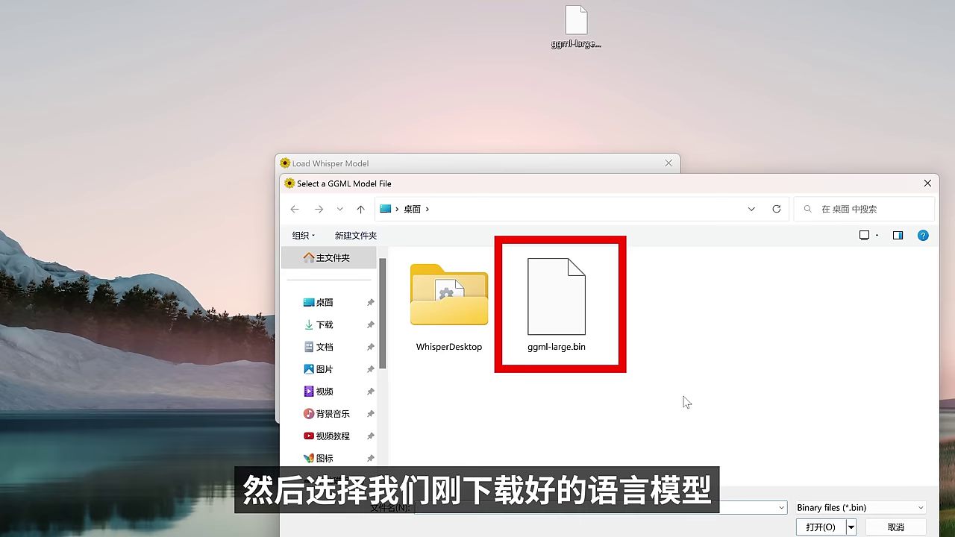
{"action": "left_click", "coordinate": [565, 298]}
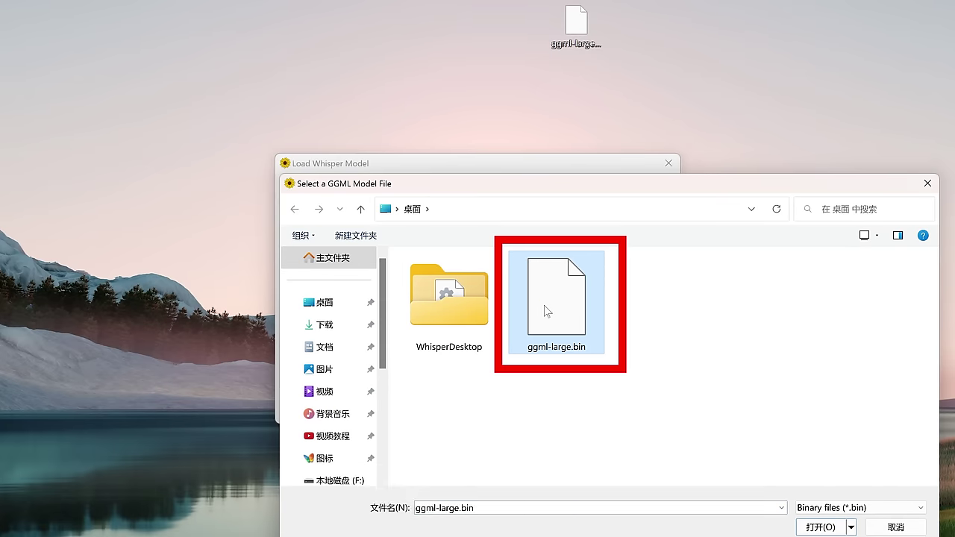
{"action": "left_click", "coordinate": [821, 527]}
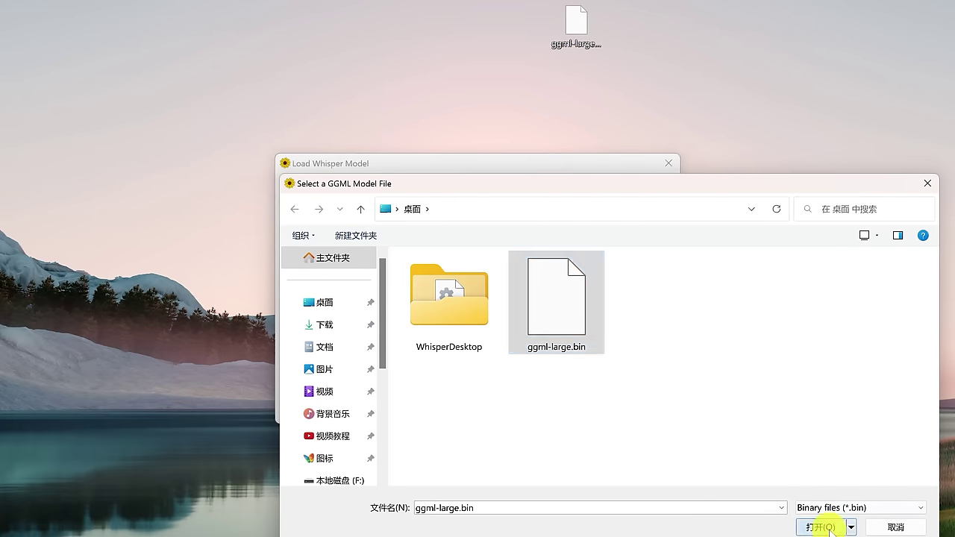
- Keep the model implementation on GPU, set the graphics adapter to NVIDIA GeForce RTX 3070, and load the model
{"action": "left_click", "coordinate": [491, 304]}
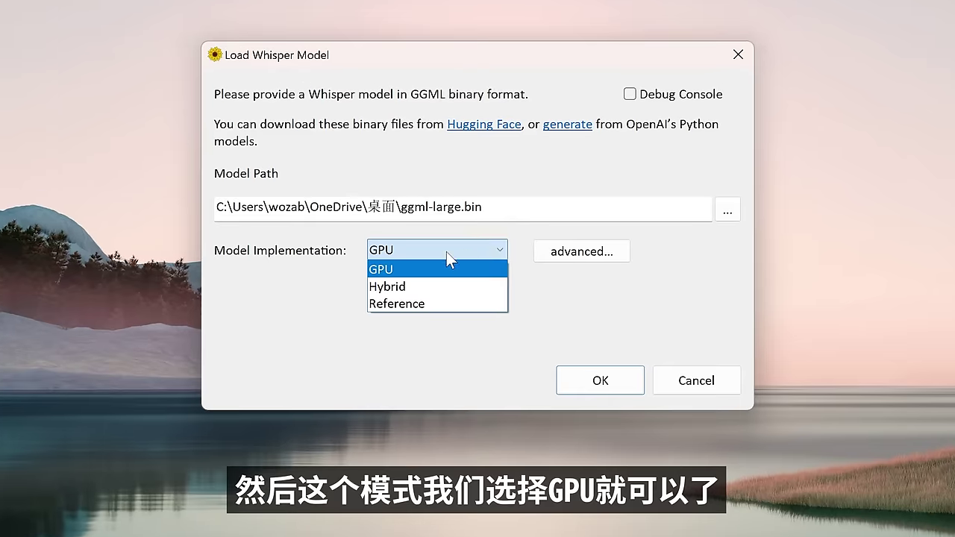
{"action": "left_click", "coordinate": [627, 319]}
{"action": "left_click", "coordinate": [580, 250]}
{"action": "left_click", "coordinate": [571, 197]}
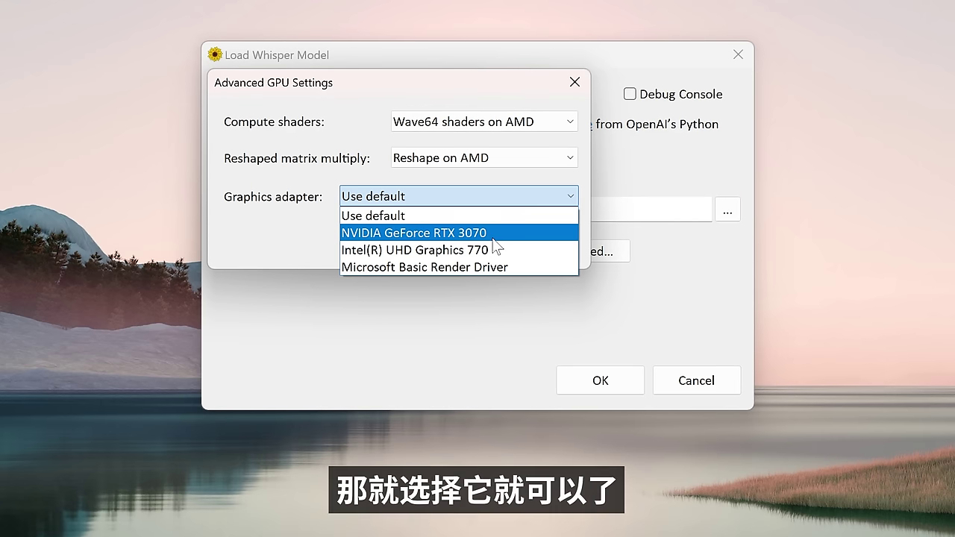
{"action": "left_click", "coordinate": [493, 239]}
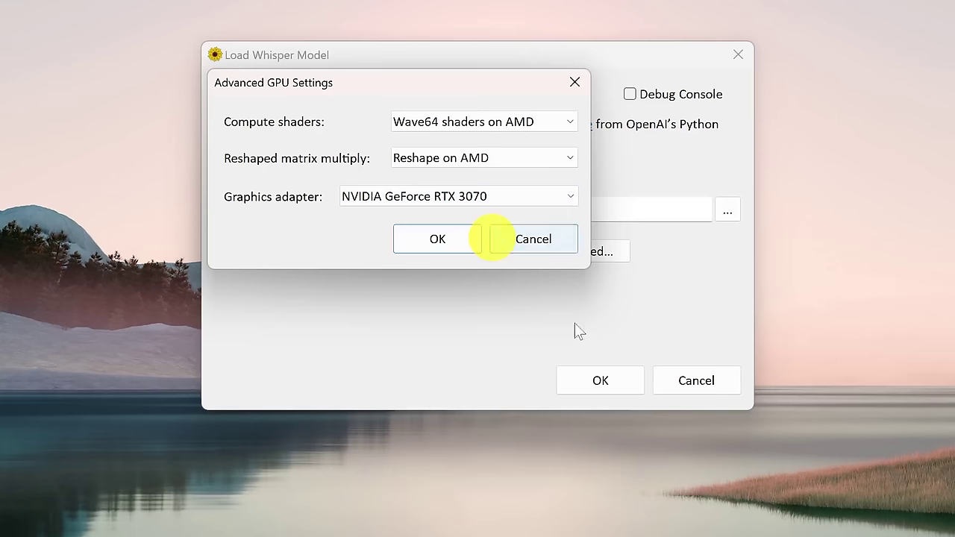
{"action": "left_click", "coordinate": [443, 238]}
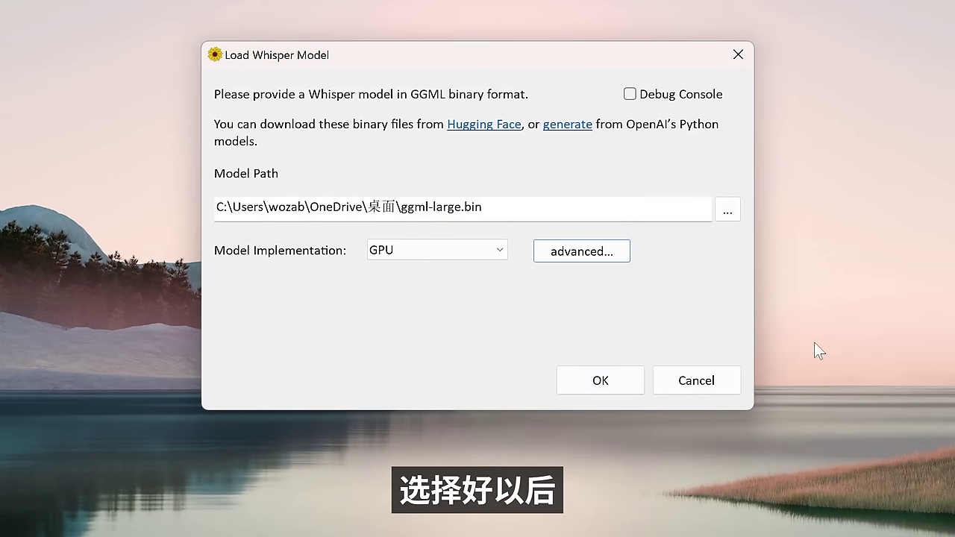
{"action": "left_click", "coordinate": [603, 381]}
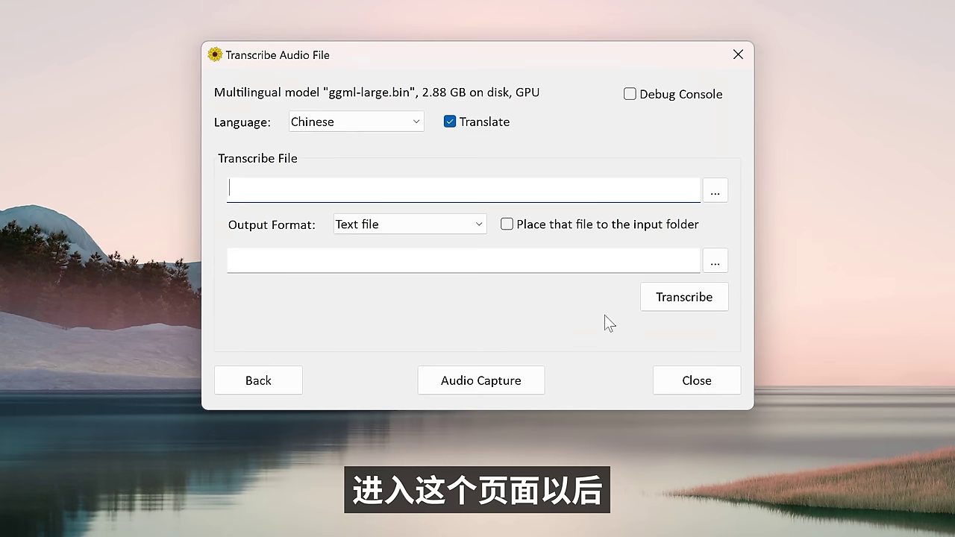
- Look through the transcription language list and keep Chinese as the language
{"action": "left_click", "coordinate": [415, 122]}
{"action": "left_click_drag", "start_coordinate": [415, 310], "coordinate": [419, 216]}
{"action": "left_click", "coordinate": [340, 310]}
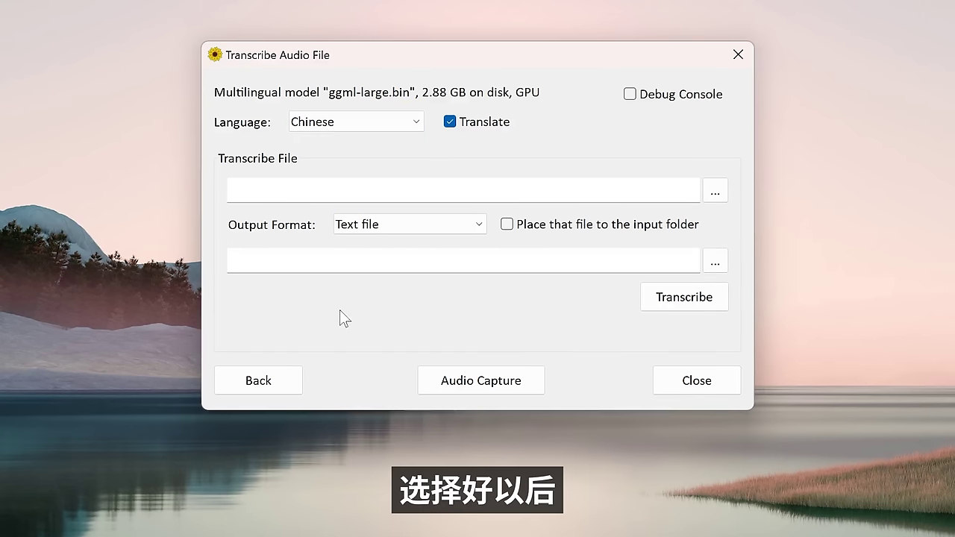
{"action": "left_click", "coordinate": [716, 196]}
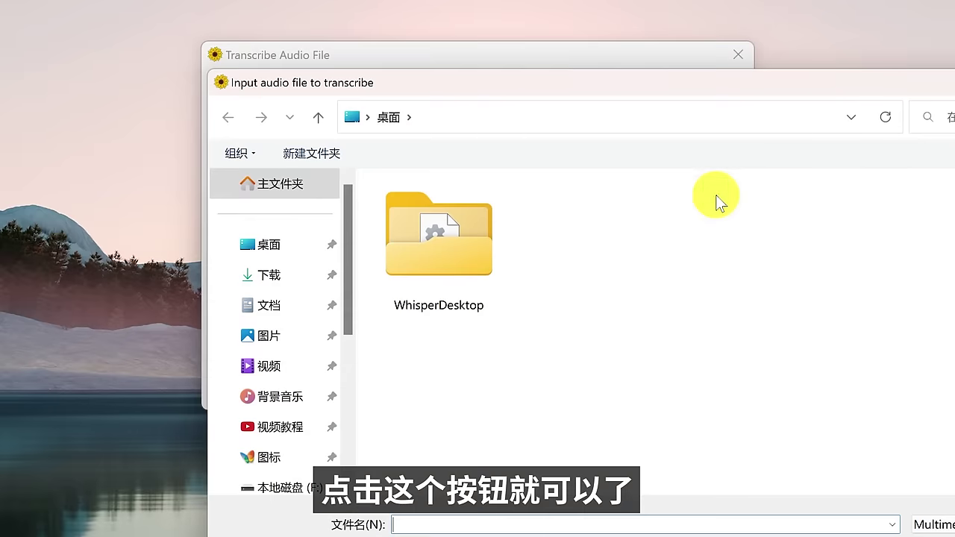
{"action": "left_click", "coordinate": [269, 366]}
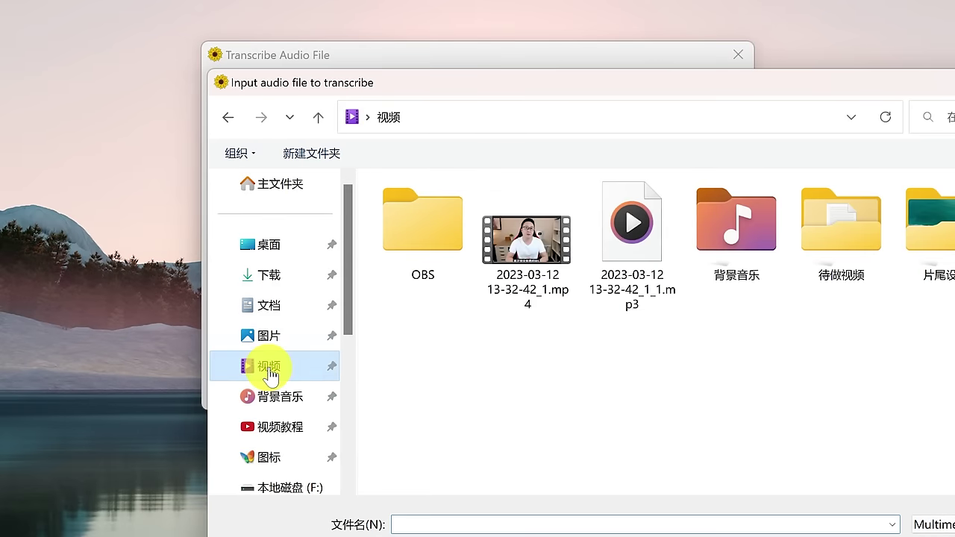
{"action": "left_click", "coordinate": [522, 247]}
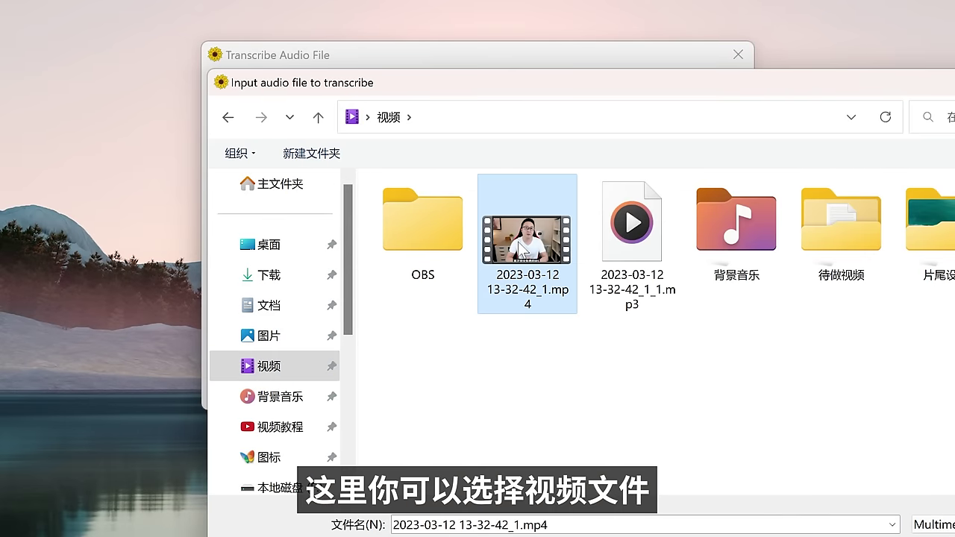
{"action": "left_click", "coordinate": [636, 230]}
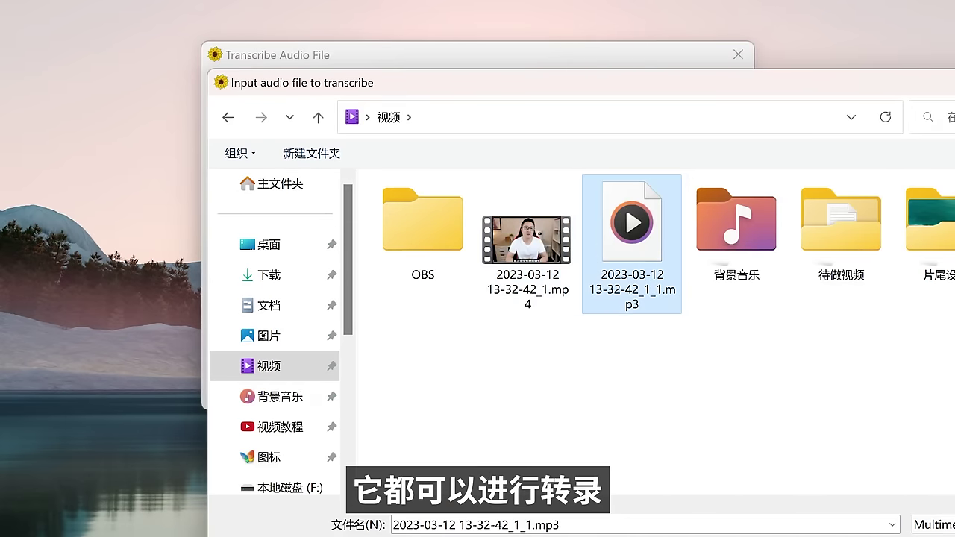
{"action": "key", "text": "Return"}
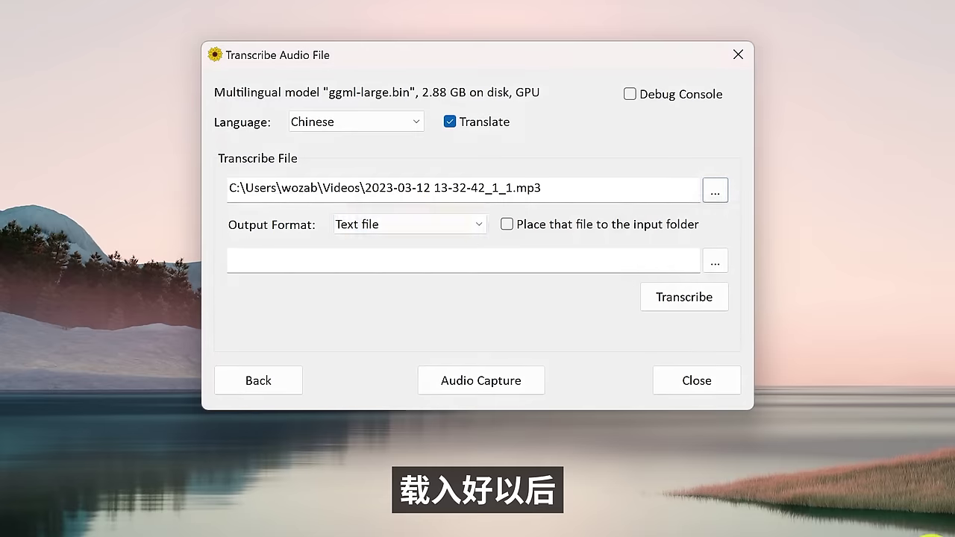
- Keep Text file as the output format and set the output to a file named out on the desktop
{"action": "left_click", "coordinate": [476, 228]}
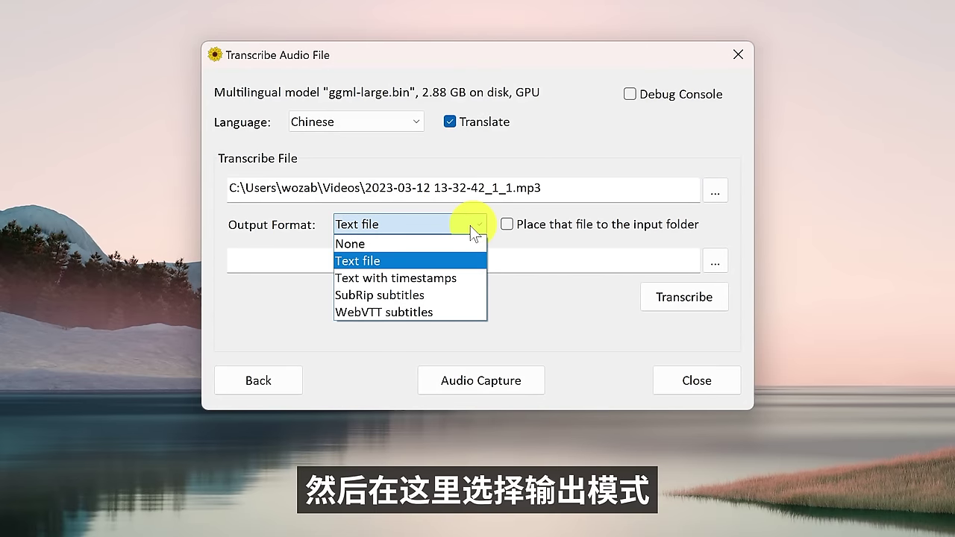
{"action": "left_click", "coordinate": [390, 260]}
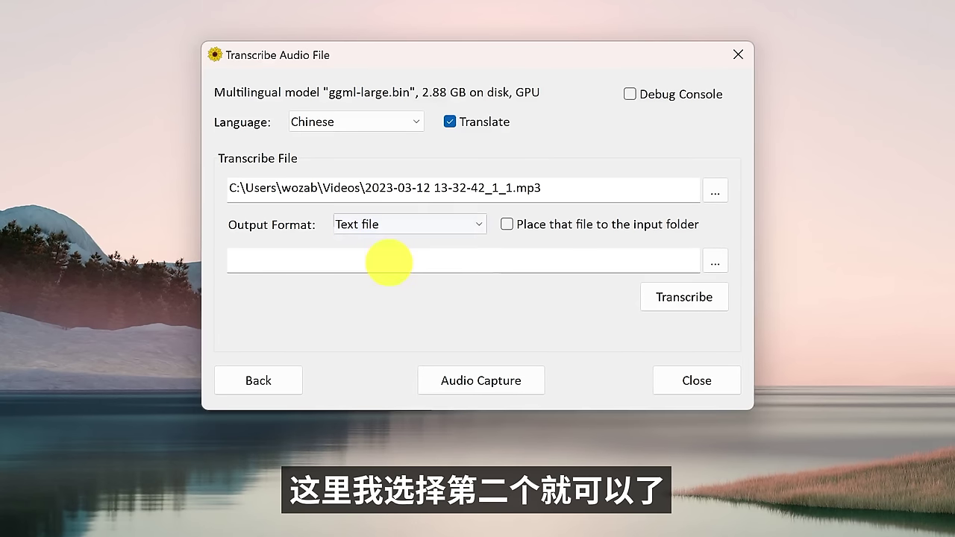
{"action": "left_click", "coordinate": [717, 261]}
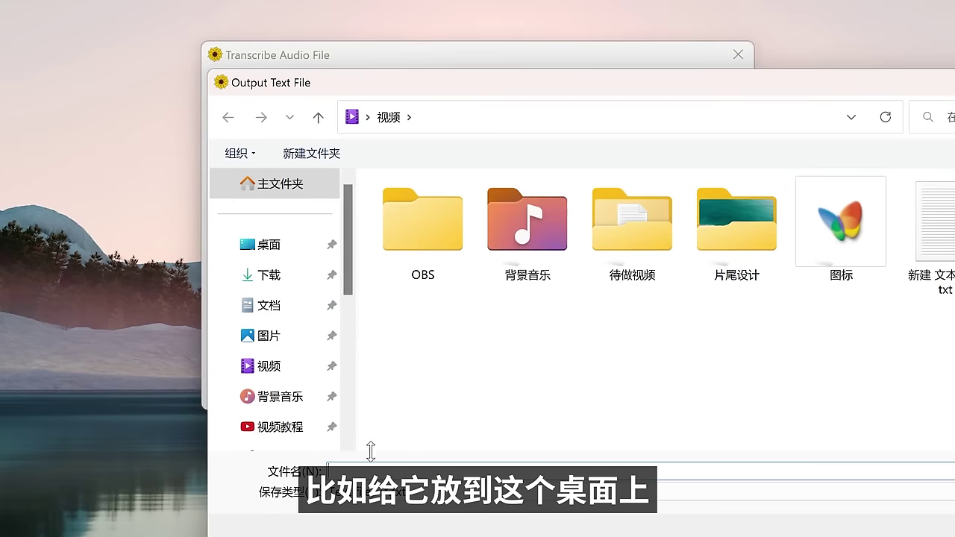
{"action": "left_click", "coordinate": [273, 246]}
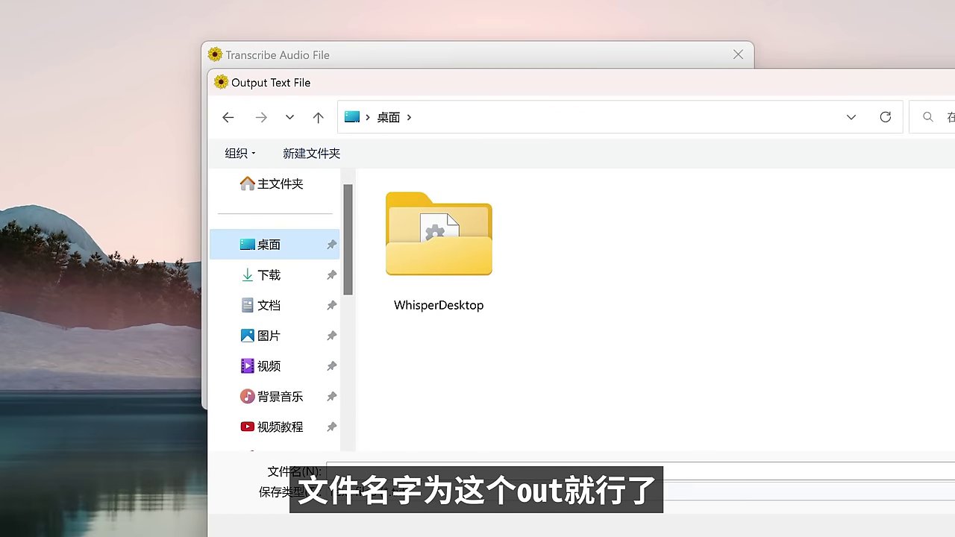
{"action": "left_click", "coordinate": [379, 469]}
{"action": "type", "text": "out"}
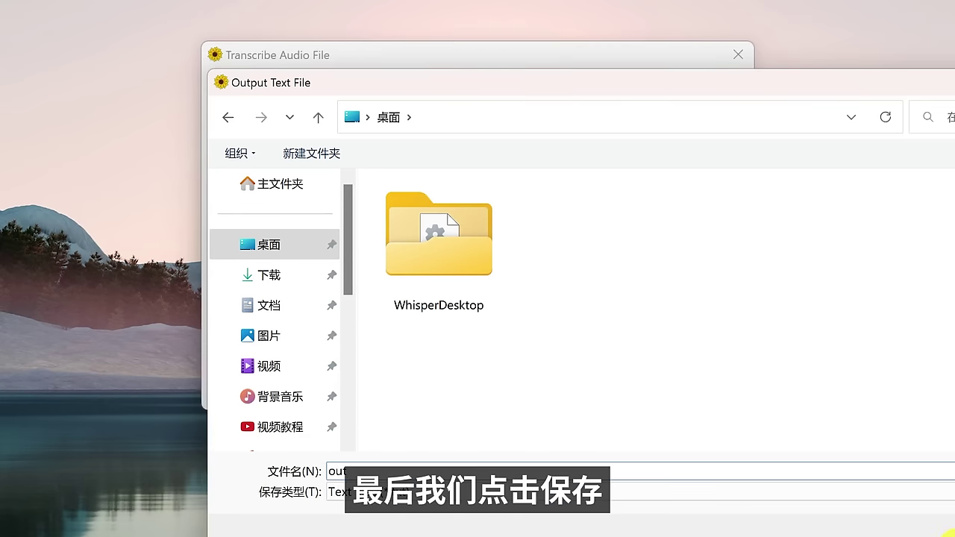
{"action": "left_click", "coordinate": [949, 531]}
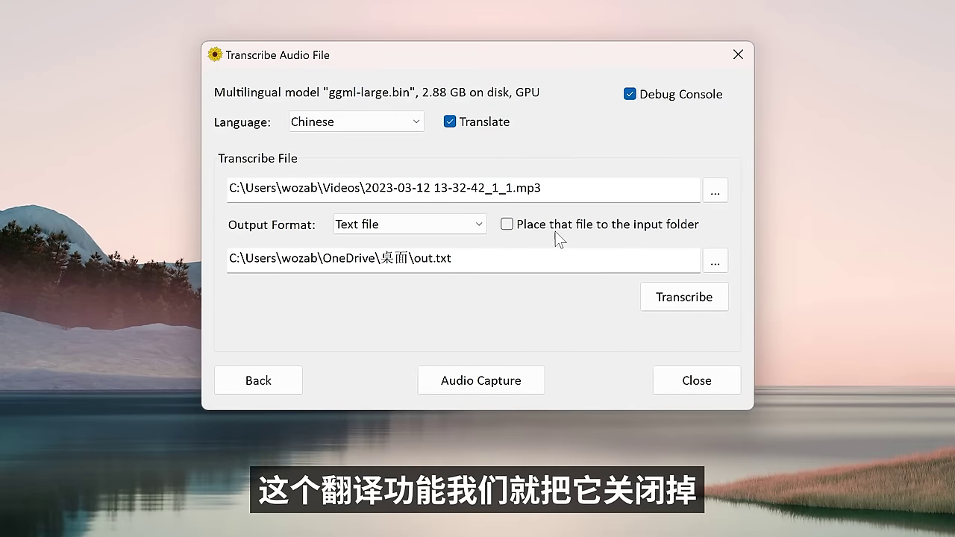
- Turn off translation and transcribe the audio, checking the progress in the debug console and dismissing the completion message
{"action": "left_click", "coordinate": [450, 122]}
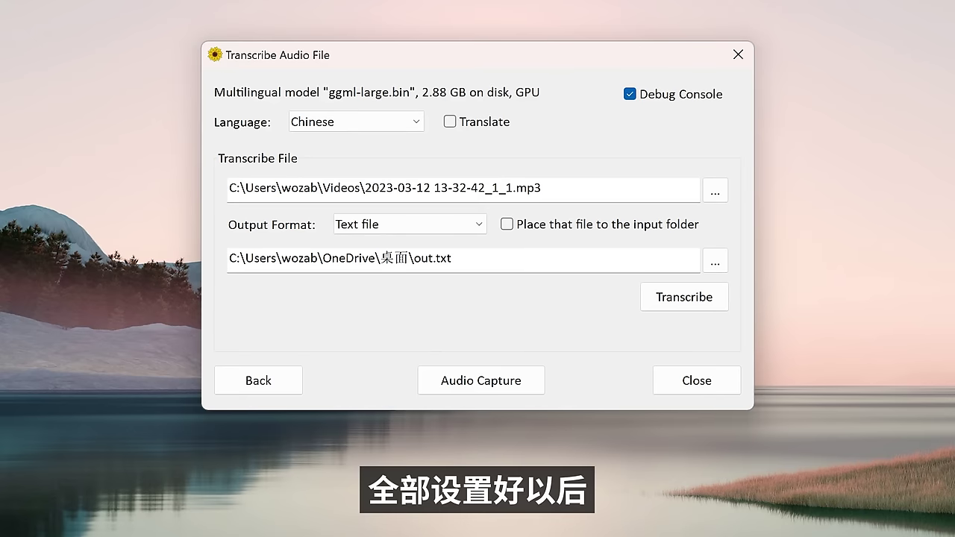
{"action": "left_click", "coordinate": [688, 303]}
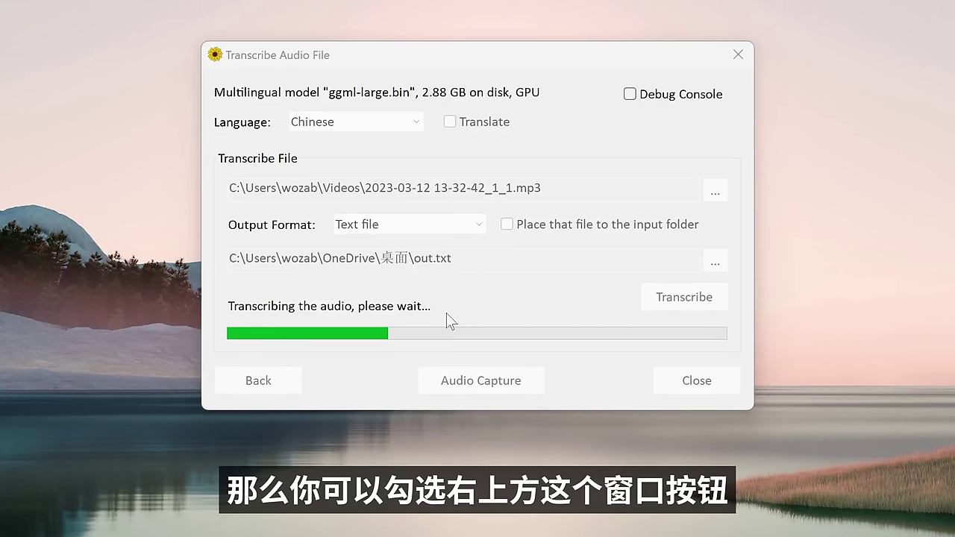
{"action": "left_click", "coordinate": [632, 95]}
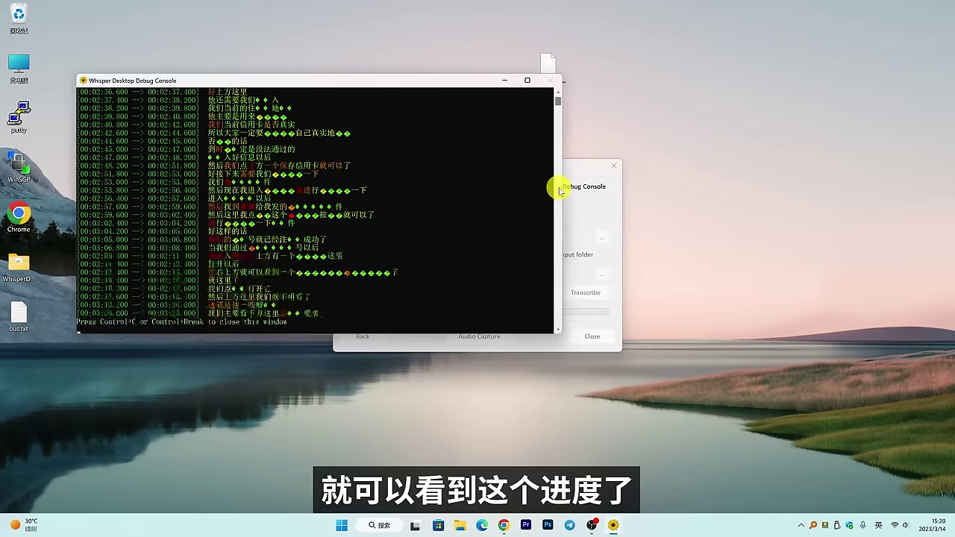
{"action": "left_click", "coordinate": [504, 80]}
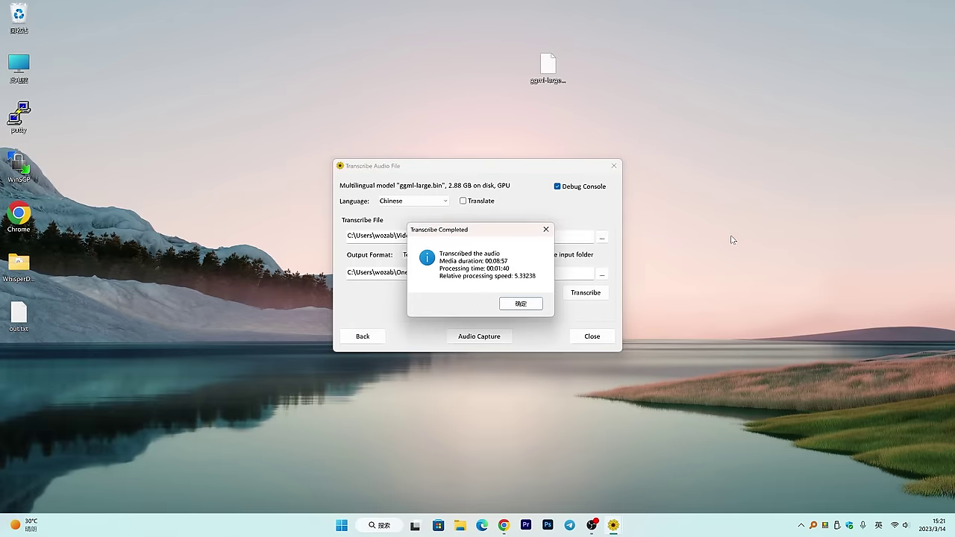
{"action": "left_click", "coordinate": [517, 305]}
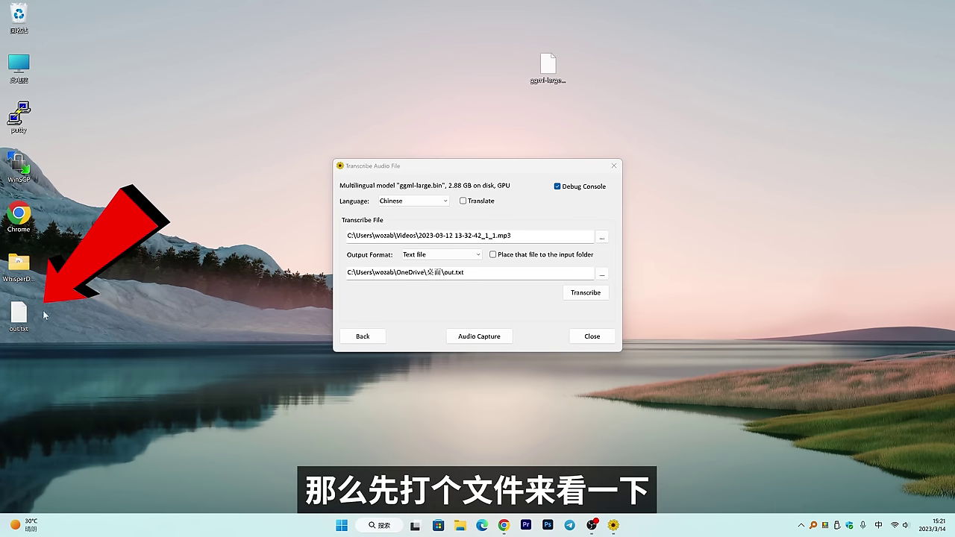
- Open out.txt from the desktop and look through the transcribed text
{"action": "double_click", "coordinate": [20, 316]}
{"action": "left_click_drag", "start_coordinate": [177, 134], "coordinate": [279, 255]}
{"action": "left_click_drag", "start_coordinate": [162, 256], "coordinate": [413, 531]}
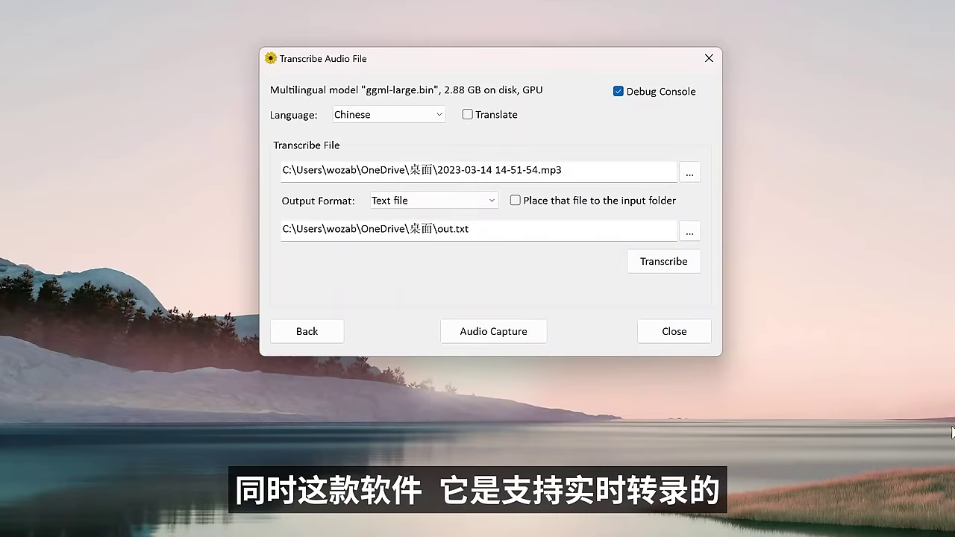
- Switch to audio capture, choose Microphone (UMC204HD 192k) as the capture device, and start capturing
{"action": "left_click", "coordinate": [905, 500]}
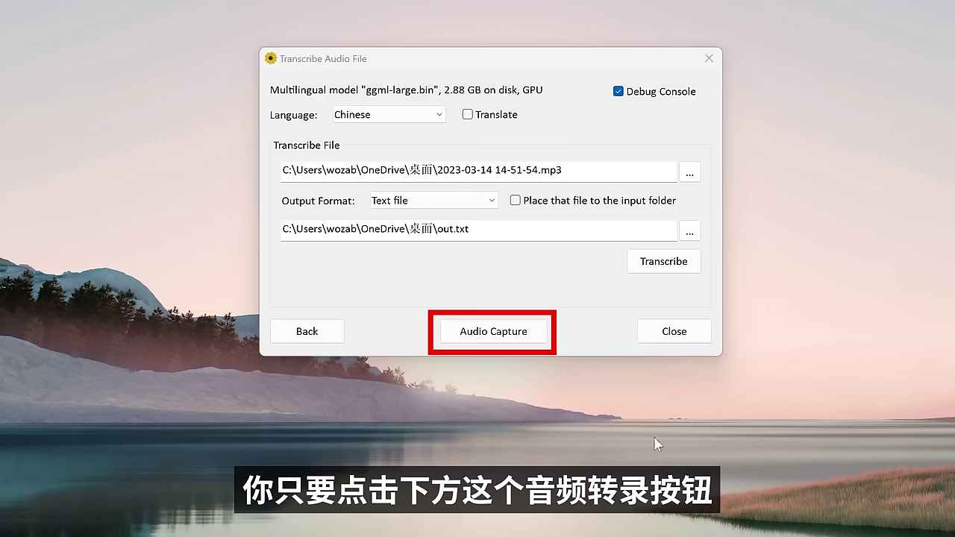
{"action": "left_click", "coordinate": [524, 336]}
{"action": "left_click", "coordinate": [582, 233]}
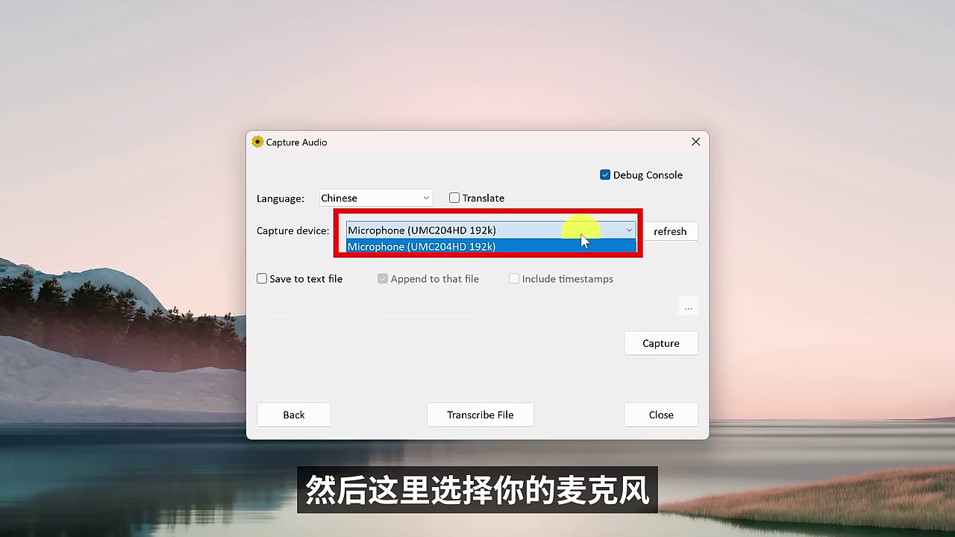
{"action": "left_click", "coordinate": [582, 236]}
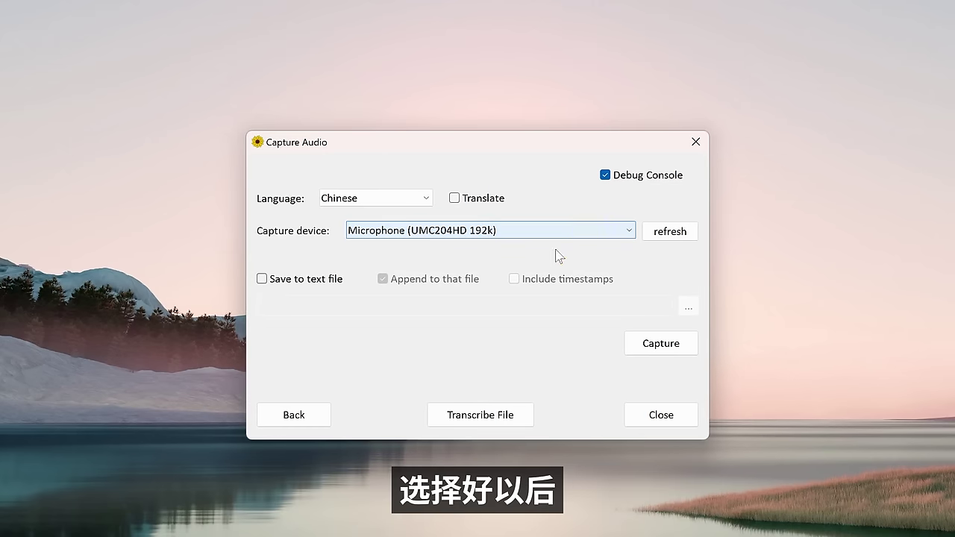
{"action": "left_click", "coordinate": [661, 350]}
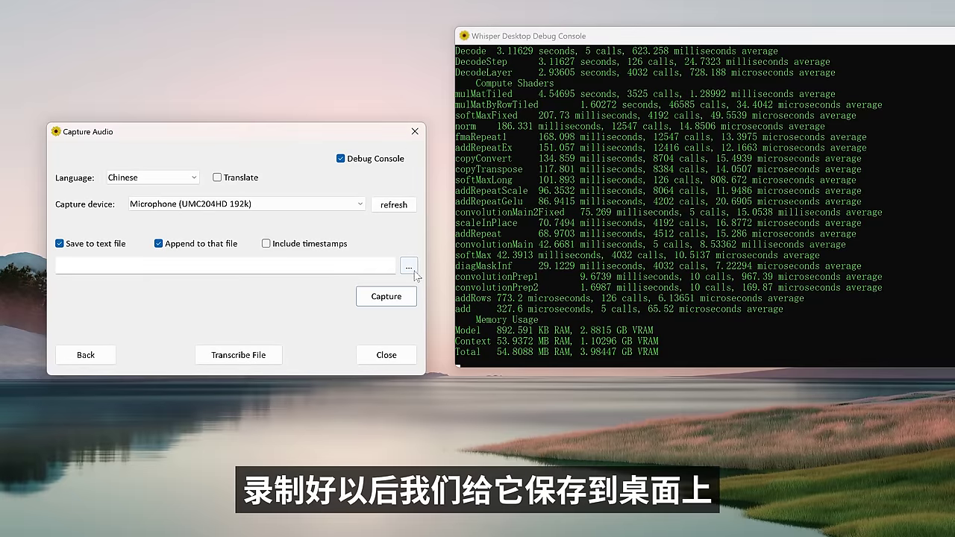
- Set the capture's output text file to 2 on the desktop and return to file transcription
{"action": "left_click", "coordinate": [408, 267]}
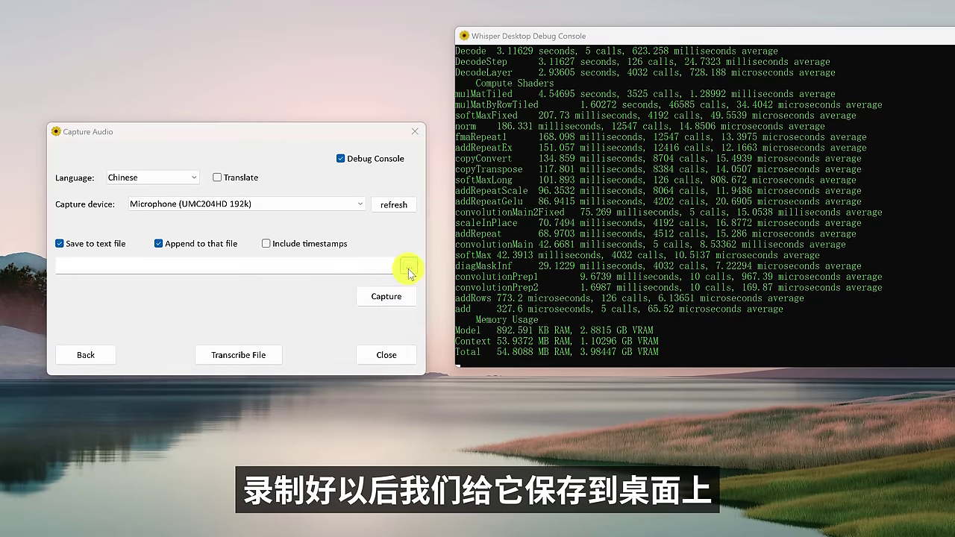
{"action": "left_click", "coordinate": [155, 416]}
{"action": "type", "text": "2"}
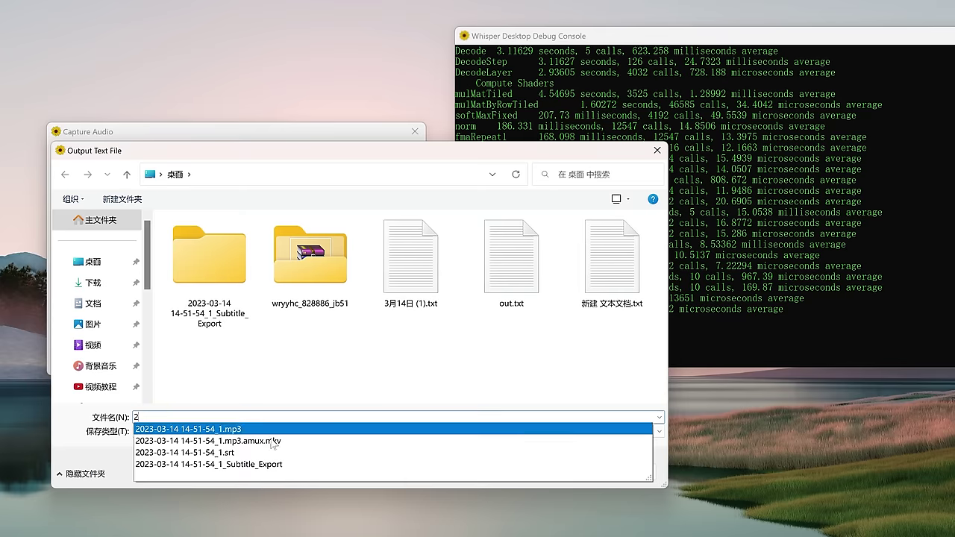
{"action": "left_click", "coordinate": [561, 472]}
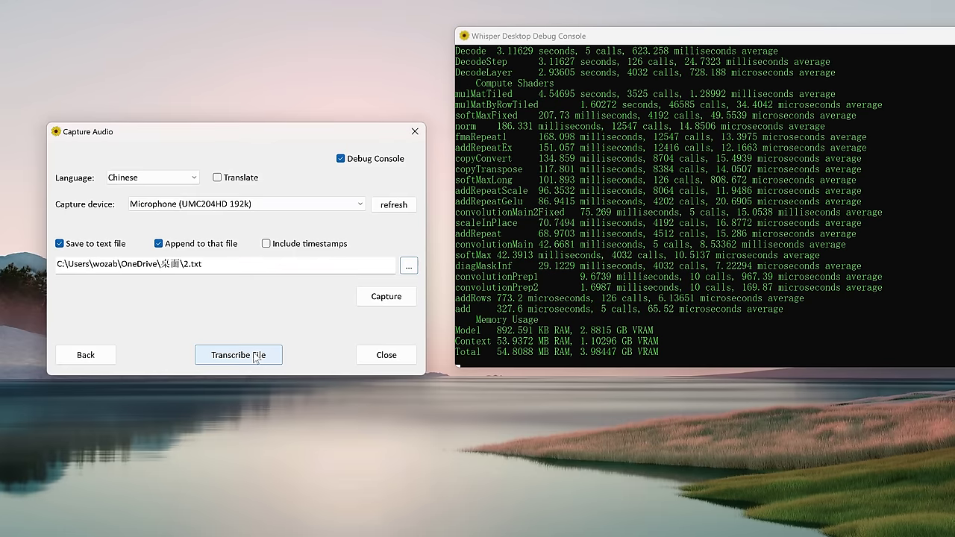
{"action": "left_click", "coordinate": [255, 357]}
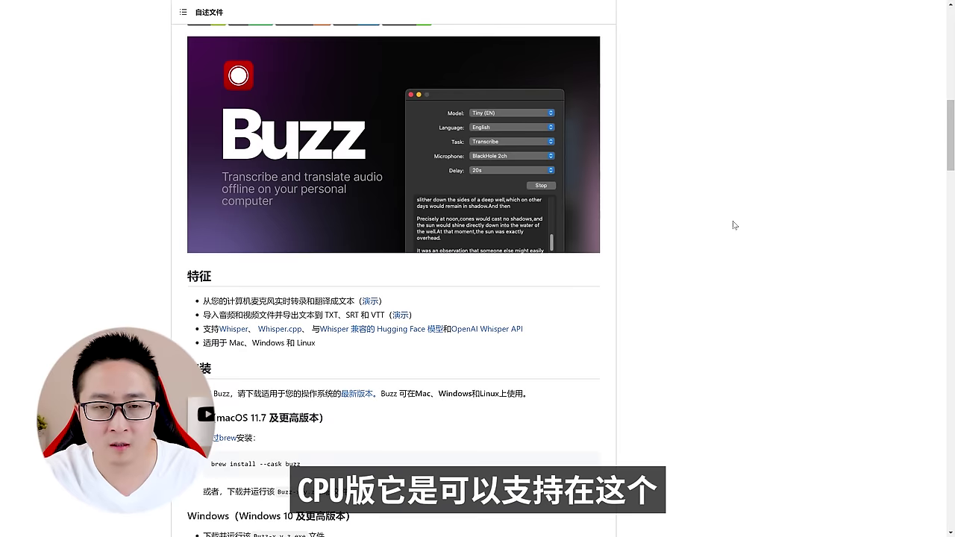
- On the Buzz GitHub page, examine the installation section's supported macOS, Windows and Linux versions
{"action": "scroll", "coordinate": [733, 224], "scroll_direction": "down", "scroll_amount": 3}
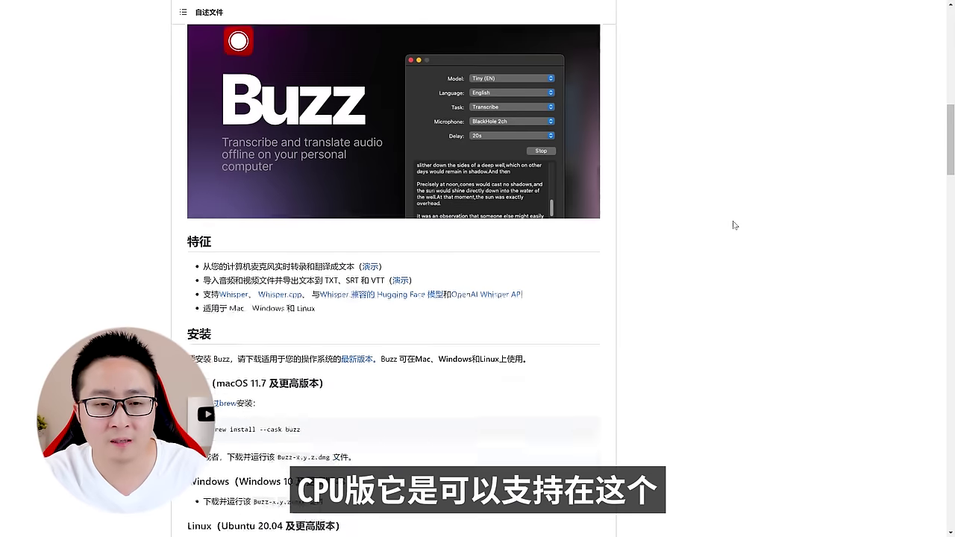
{"action": "left_click_drag", "start_coordinate": [321, 162], "coordinate": [227, 163]}
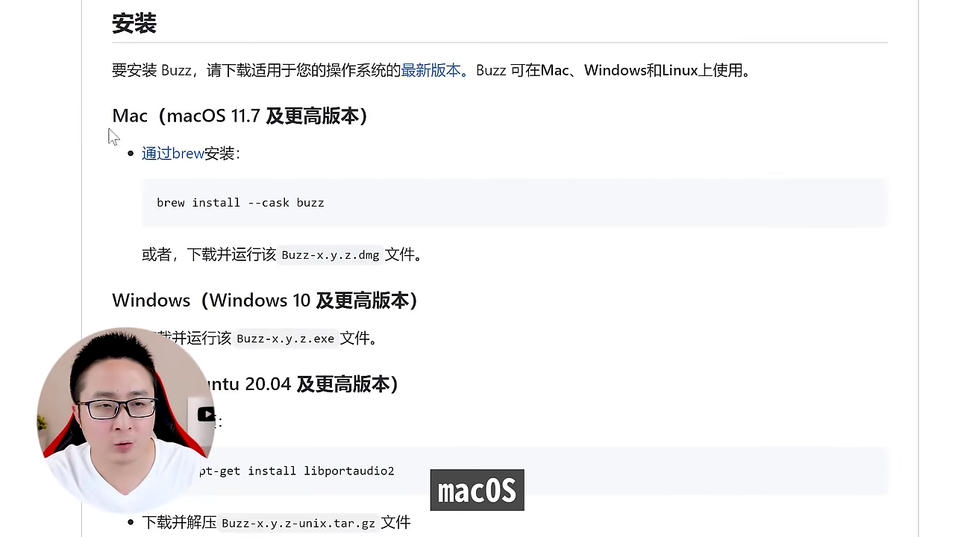
{"action": "left_click_drag", "start_coordinate": [187, 116], "coordinate": [355, 114]}
{"action": "left_click_drag", "start_coordinate": [113, 300], "coordinate": [401, 301]}
{"action": "left_click_drag", "start_coordinate": [121, 384], "coordinate": [420, 381]}
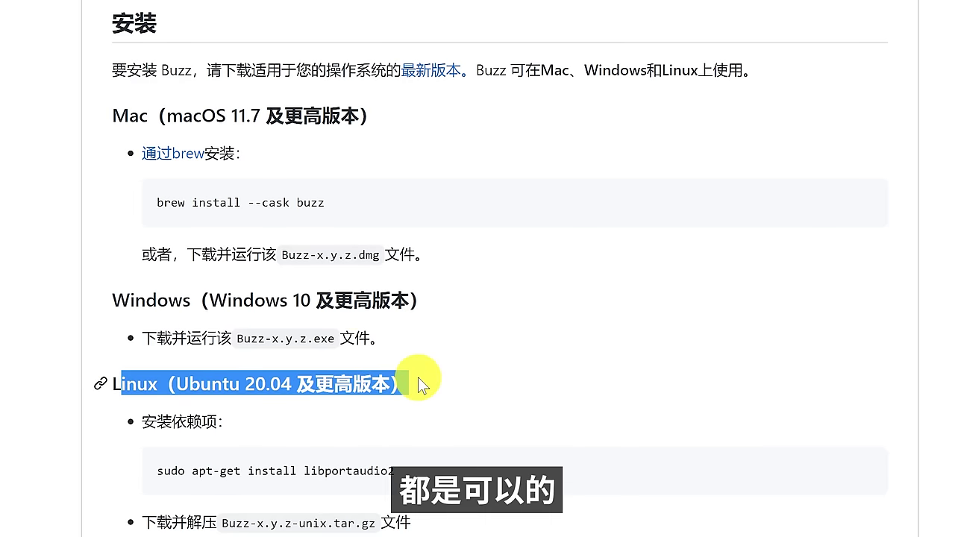
- Open the latest Buzz release, v0.7.2, from the repository and look through its page
{"action": "scroll", "coordinate": [418, 378], "scroll_direction": "up", "scroll_amount": 3}
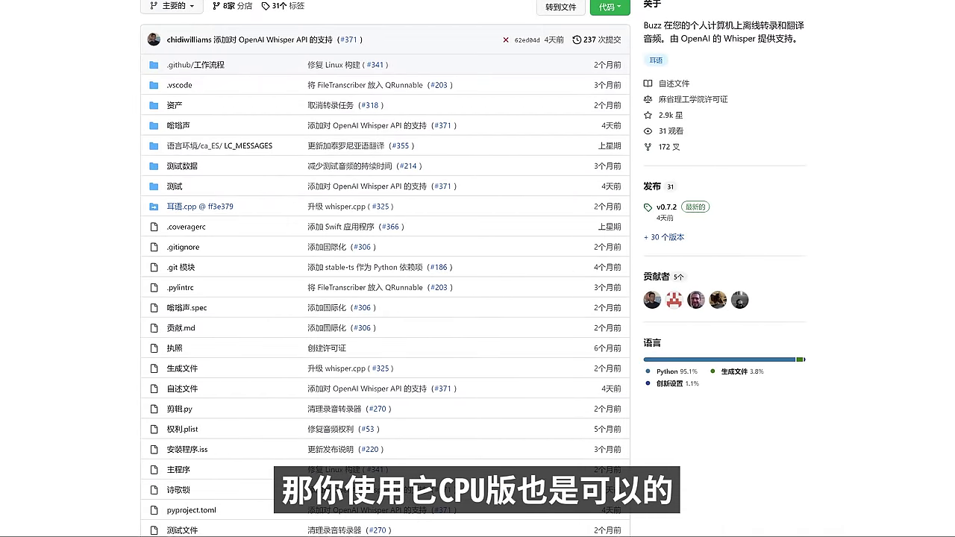
{"action": "left_click", "coordinate": [694, 211]}
{"action": "scroll", "coordinate": [701, 209], "scroll_direction": "down", "scroll_amount": 6}
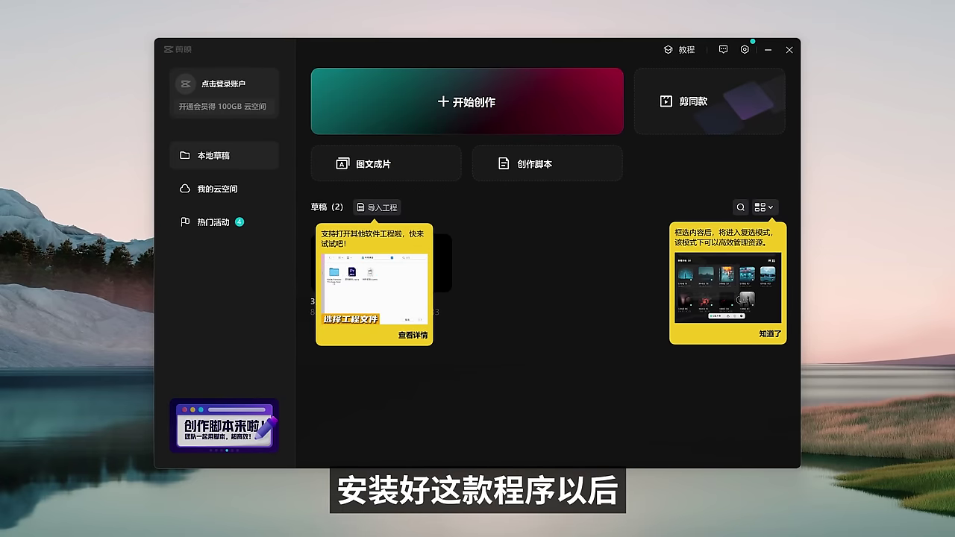
{"action": "left_click", "coordinate": [502, 112]}
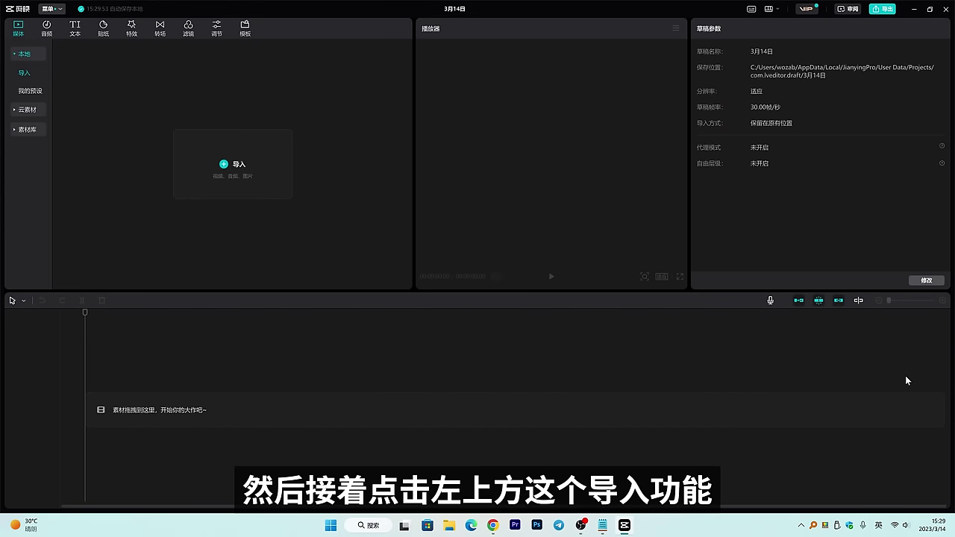
{"action": "left_click", "coordinate": [243, 173]}
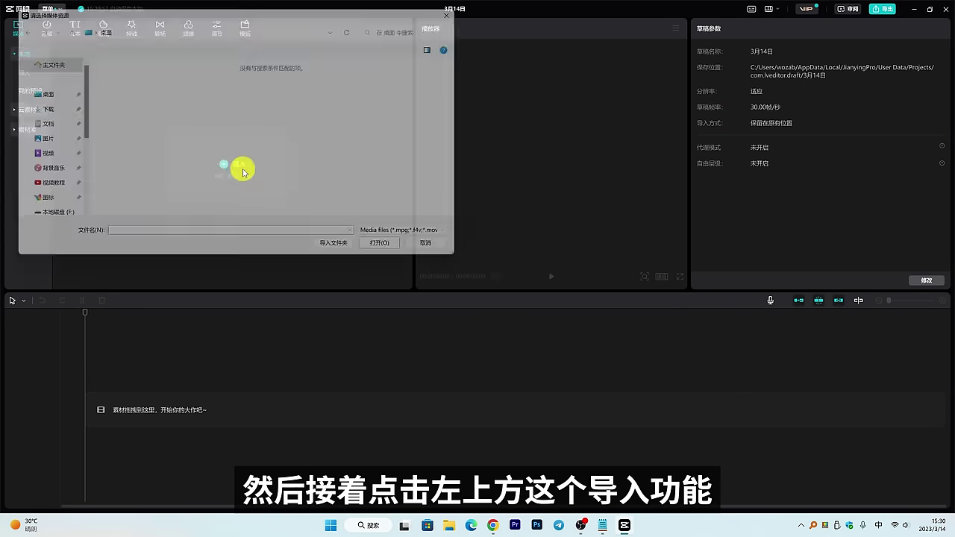
{"action": "left_click", "coordinate": [41, 157]}
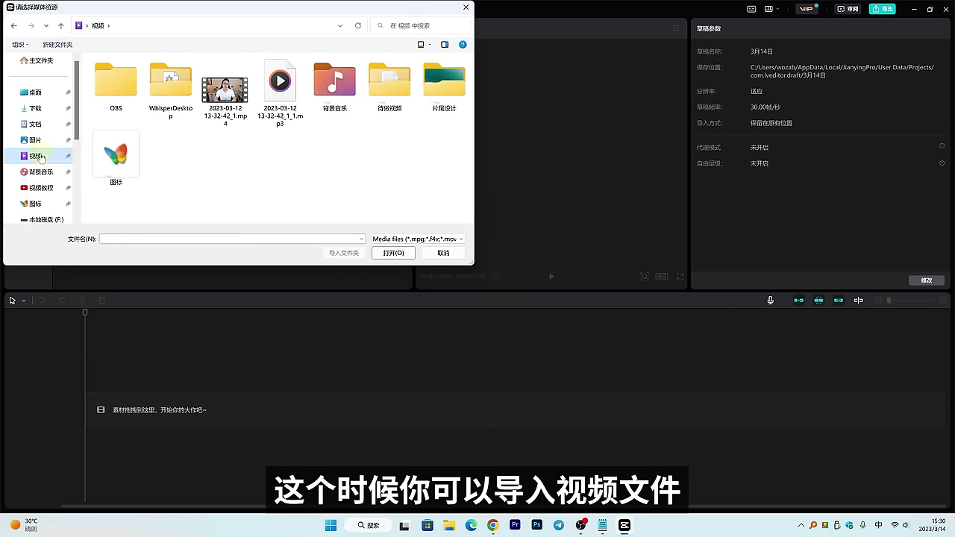
{"action": "left_click", "coordinate": [281, 93]}
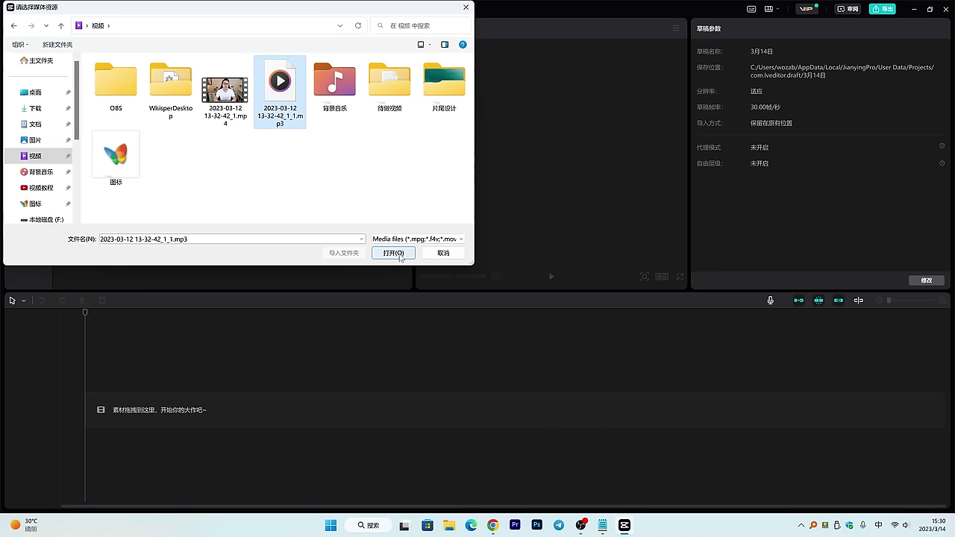
{"action": "left_click", "coordinate": [394, 253]}
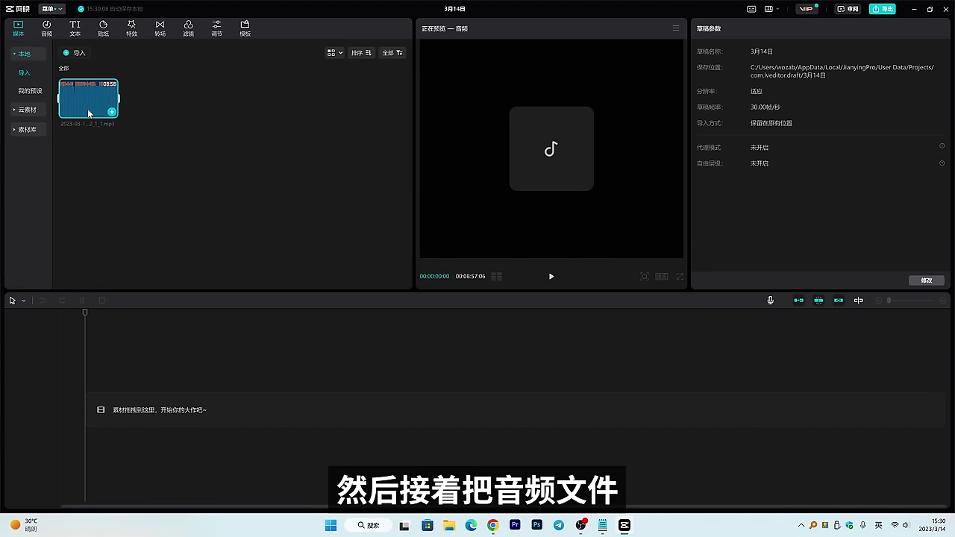
- Place the imported MP3 at the start of the timeline and generate its subtitles with smart-subtitle recognition (识别字幕), checking one in the preview
{"action": "left_click_drag", "start_coordinate": [88, 114], "coordinate": [82, 416]}
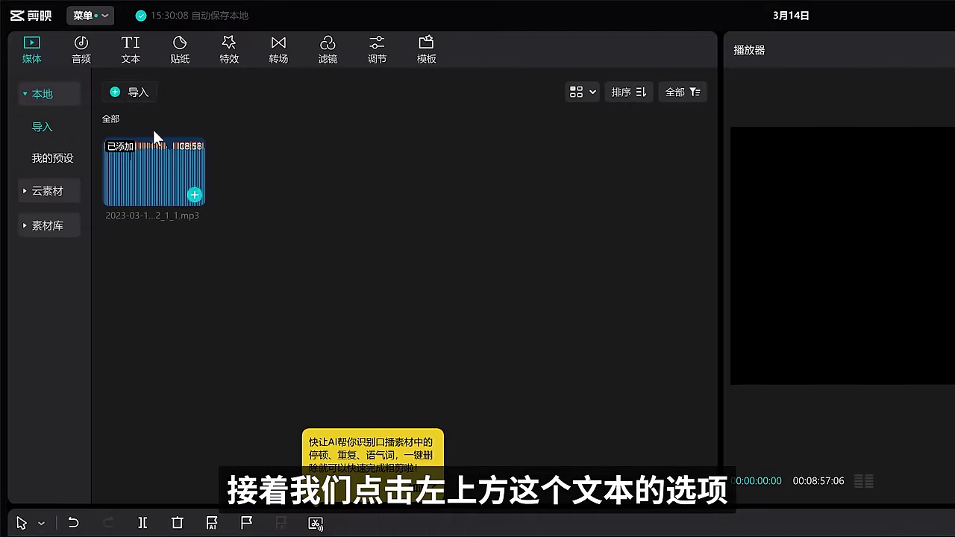
{"action": "left_click", "coordinate": [137, 63]}
{"action": "left_click", "coordinate": [35, 200]}
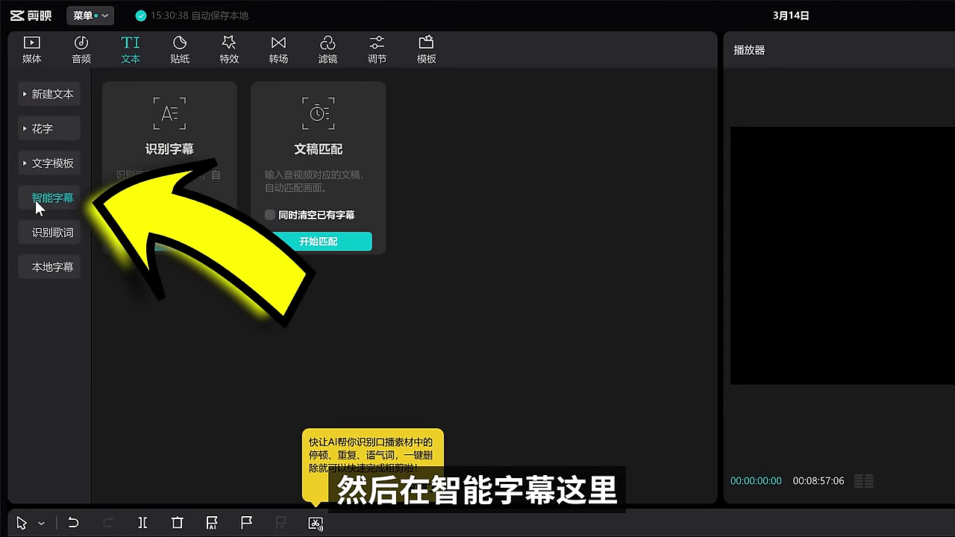
{"action": "left_click", "coordinate": [187, 243]}
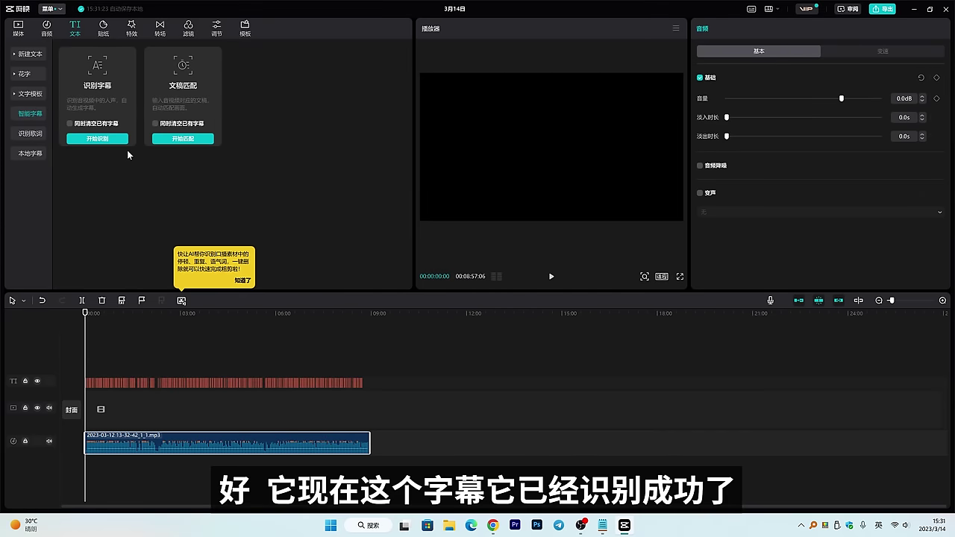
{"action": "left_click_drag", "start_coordinate": [189, 336], "coordinate": [130, 342]}
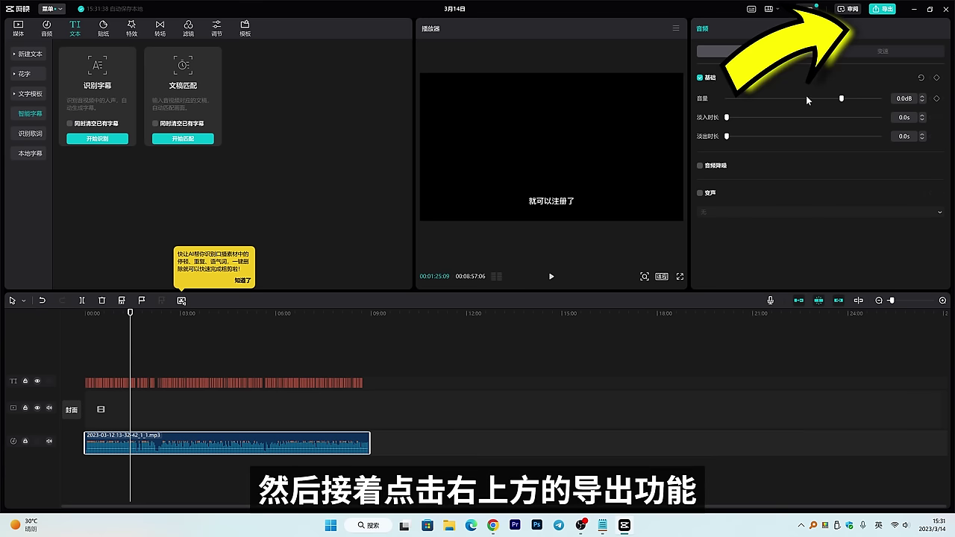
- Export only the subtitles in SRT format, with audio export turned off, and minimize the editor to show the exported file on the desktop
{"action": "left_click", "coordinate": [882, 9]}
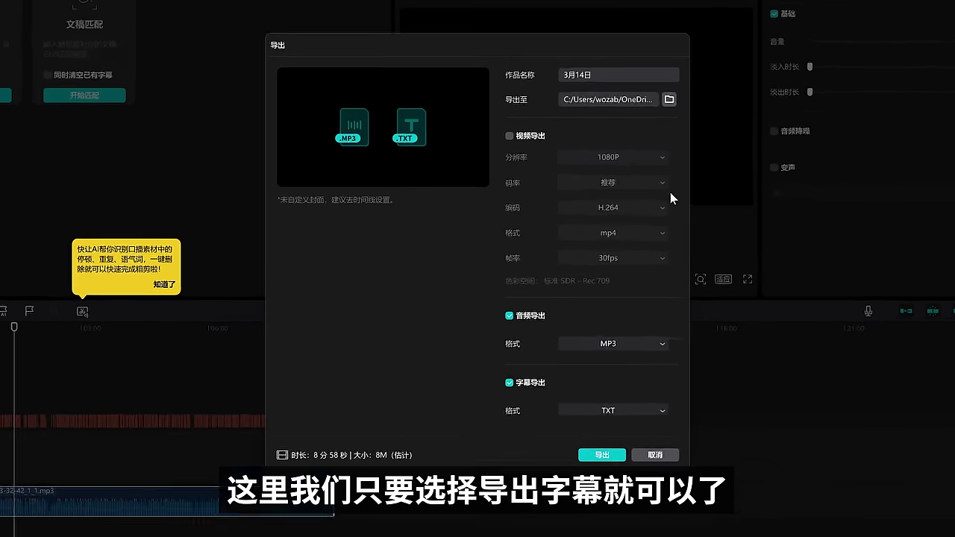
{"action": "left_click", "coordinate": [514, 324]}
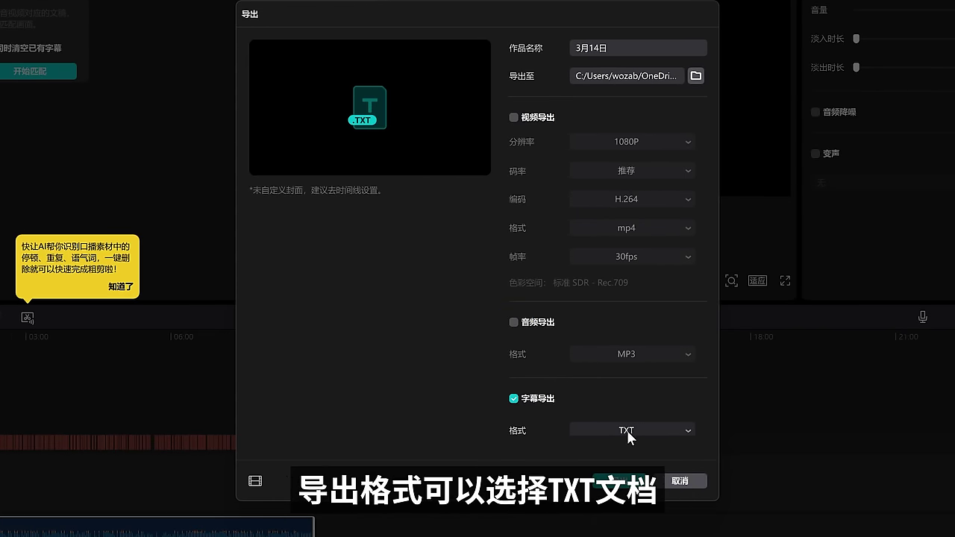
{"action": "left_click", "coordinate": [640, 430]}
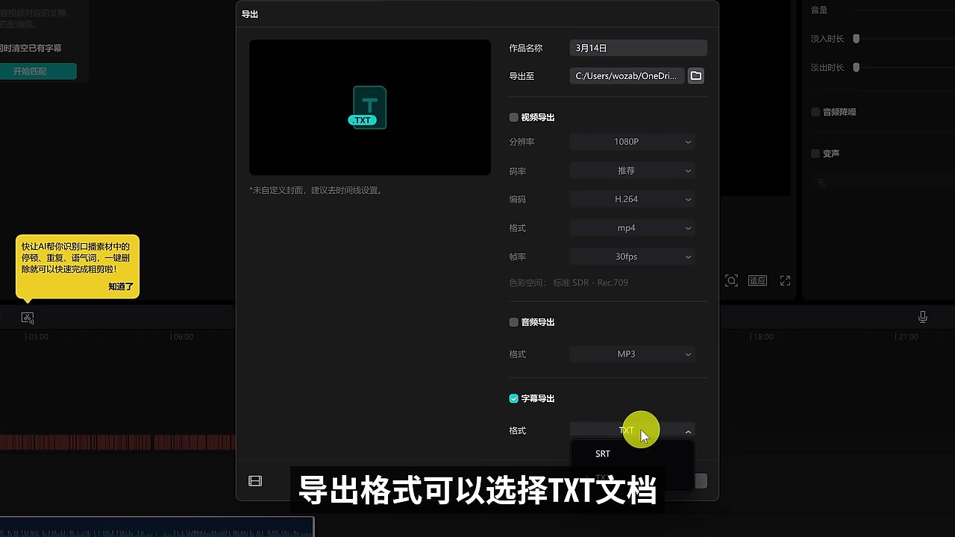
{"action": "left_click", "coordinate": [609, 452]}
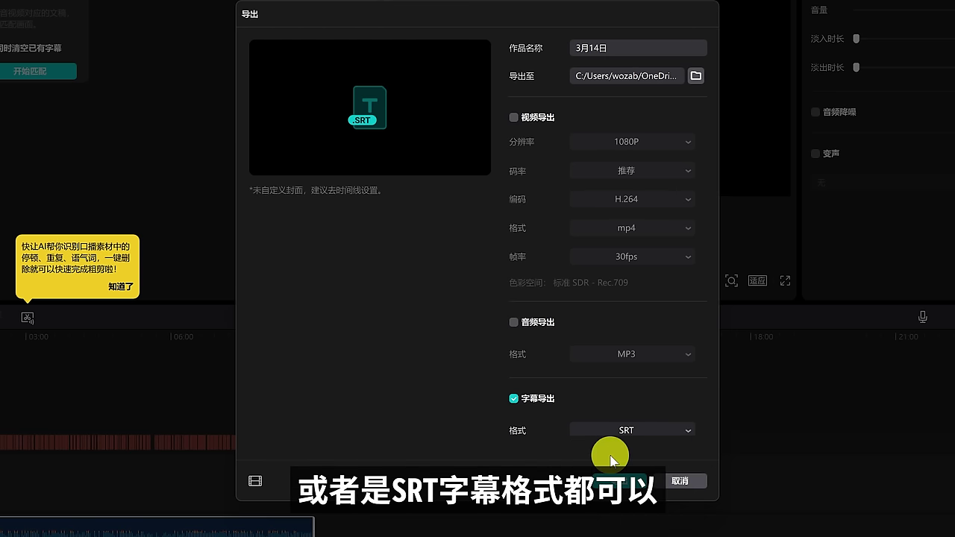
{"action": "left_click", "coordinate": [626, 483]}
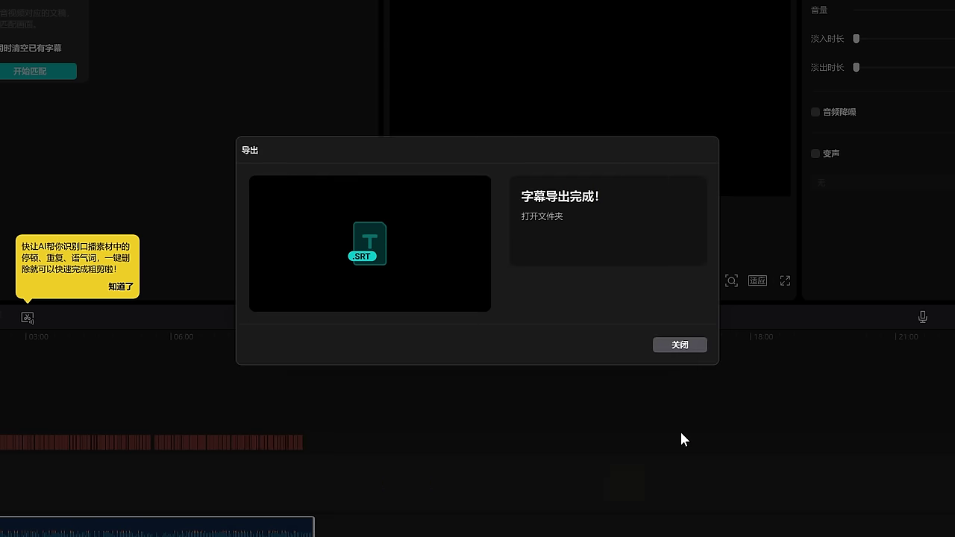
{"action": "left_click", "coordinate": [678, 343]}
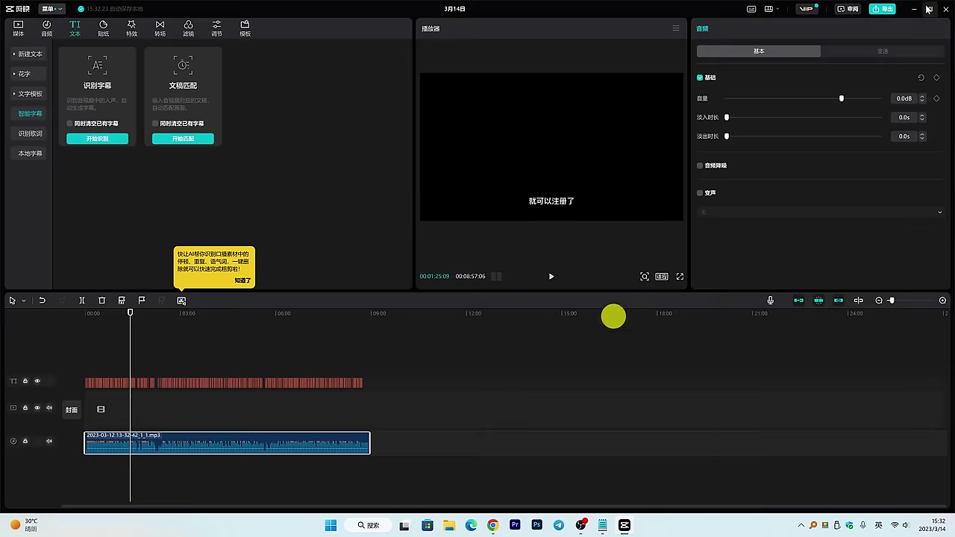
{"action": "left_click", "coordinate": [915, 9]}
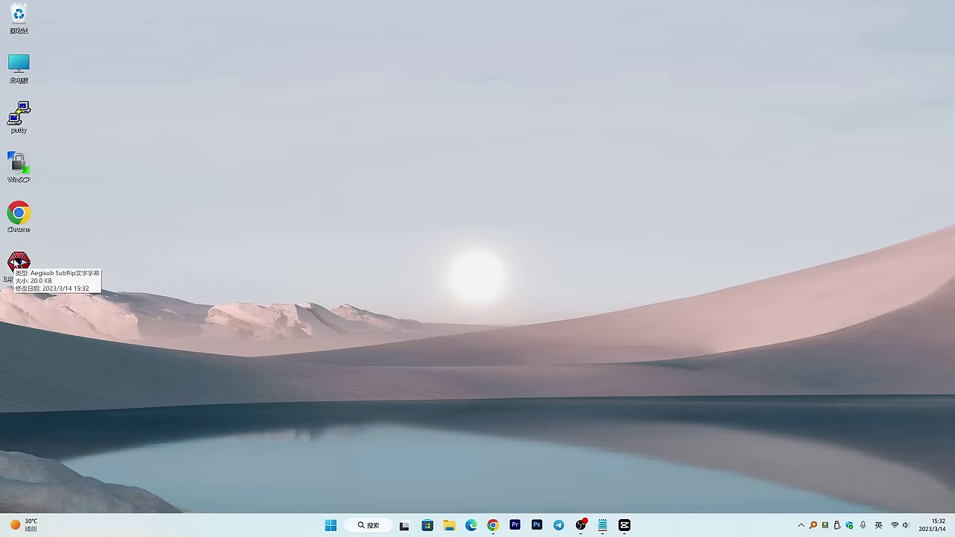